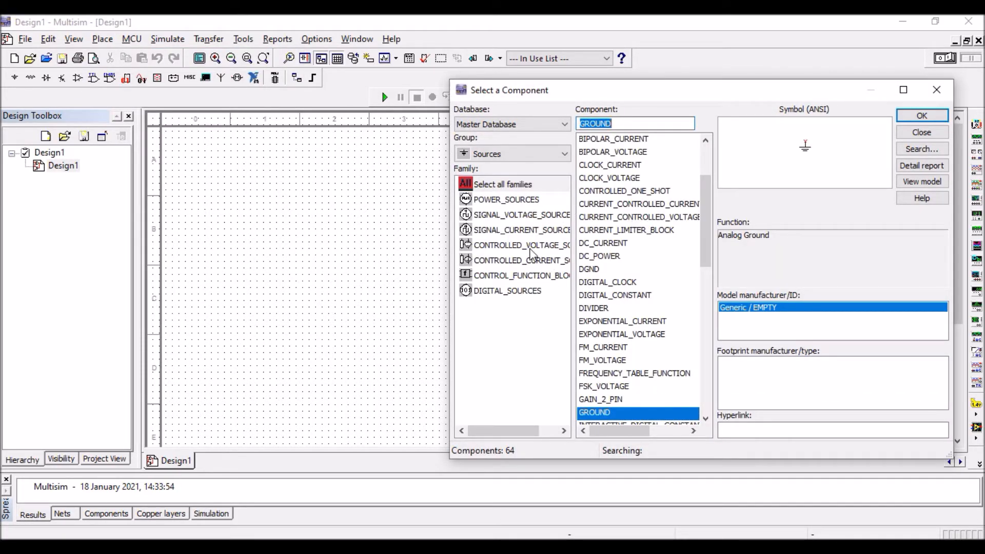
# - Place a 2N3904 NPN transistor from the Transistors group in the middle of the schematic
pyautogui.click(525, 154)
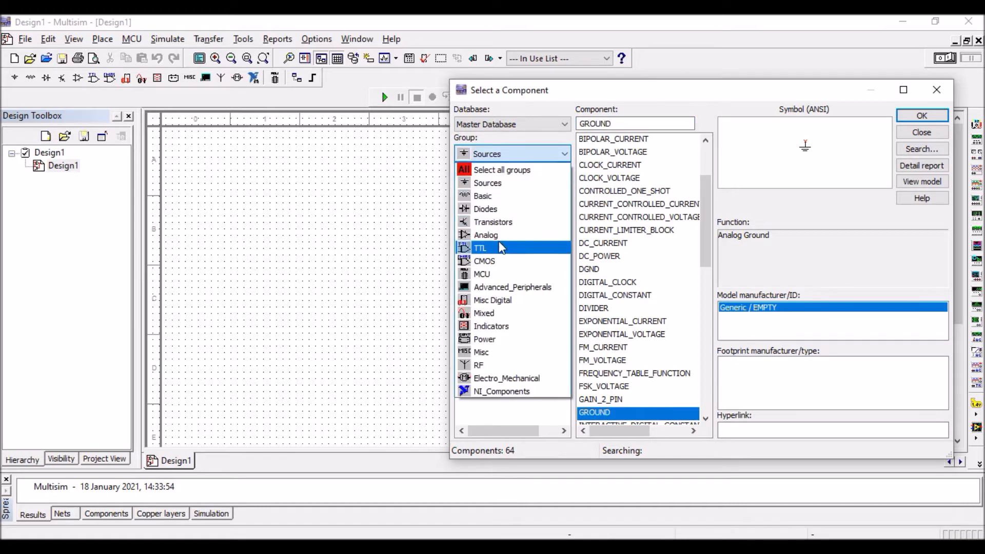
pyautogui.click(496, 222)
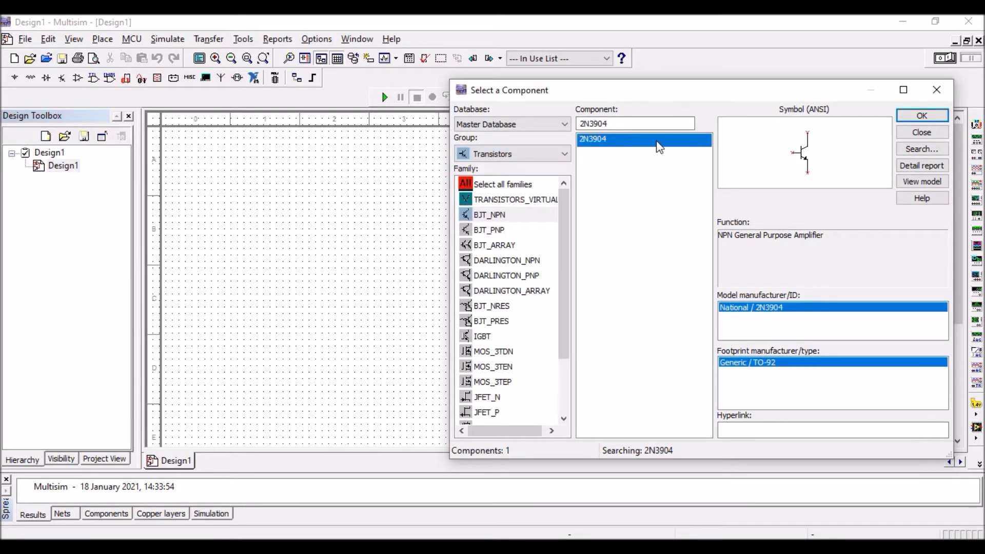
pyautogui.doubleClick(658, 144)
pyautogui.click(447, 241)
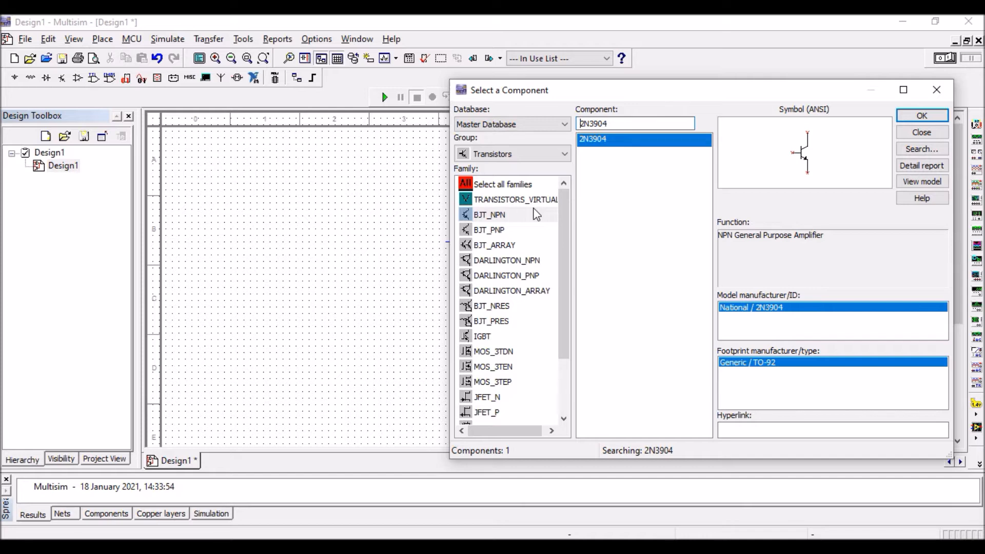
# - Place three GROUND symbols from the Sources group in a row below the transistor
pyautogui.click(536, 154)
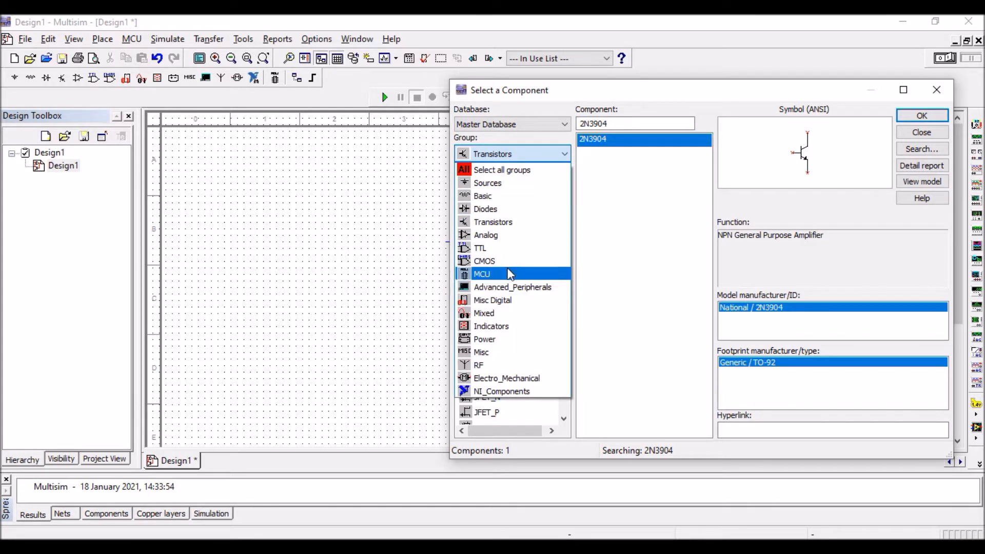
pyautogui.click(508, 183)
pyautogui.moveTo(700, 242); pyautogui.dragTo(704, 295)
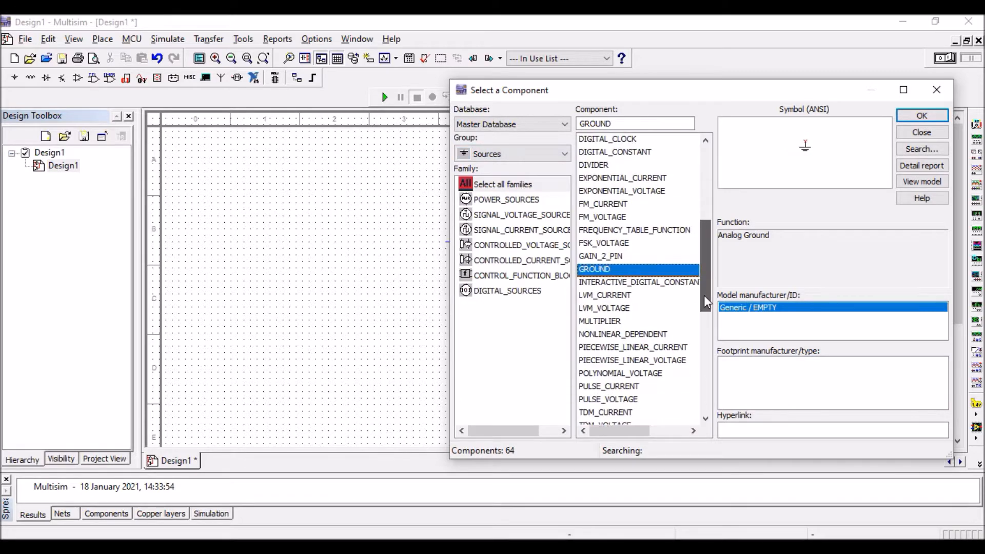
pyautogui.doubleClick(611, 269)
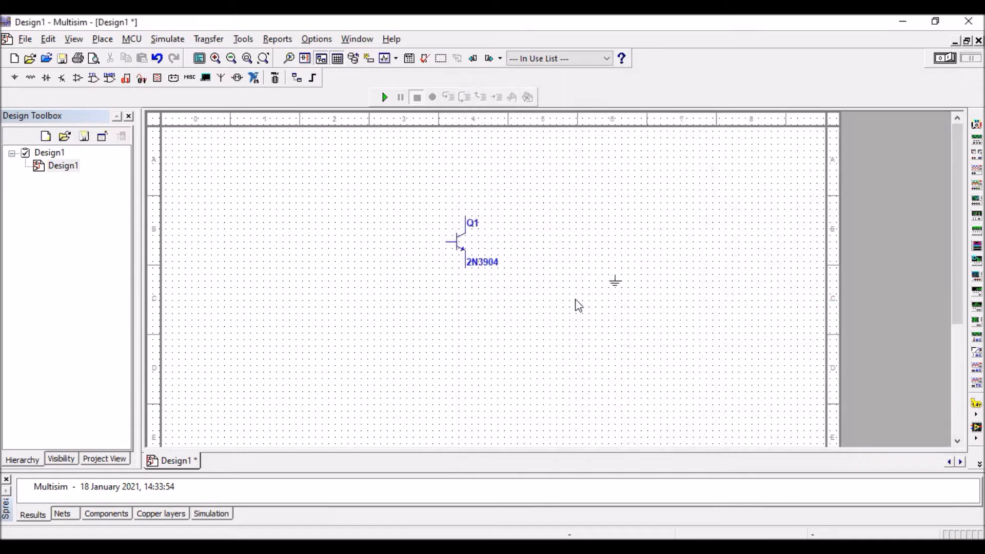
pyautogui.click(485, 353)
pyautogui.click(922, 115)
pyautogui.click(433, 352)
pyautogui.click(922, 115)
pyautogui.click(382, 360)
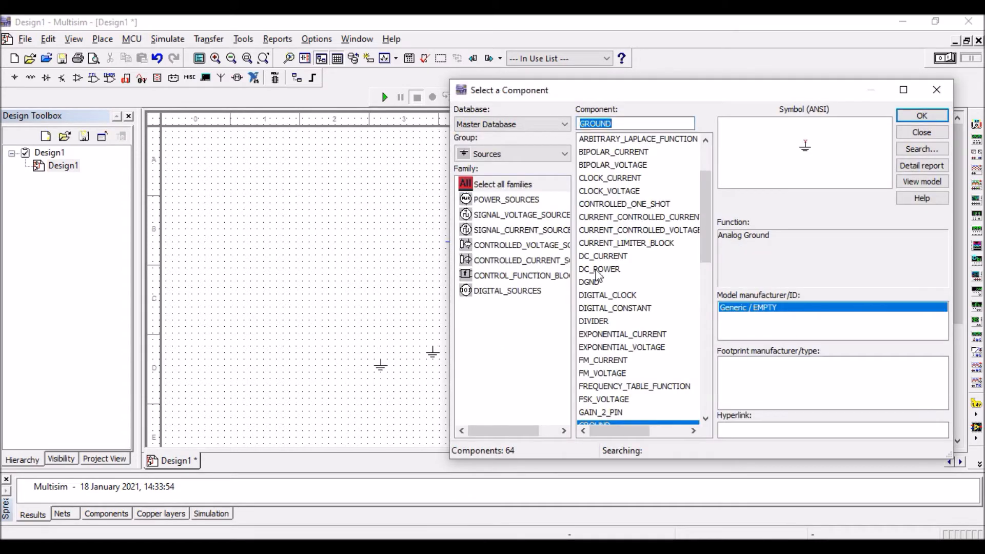
# - Place a VCC supply from the Sources group above the transistor
pyautogui.moveTo(698, 186); pyautogui.dragTo(699, 305)
pyautogui.doubleClick(583, 308)
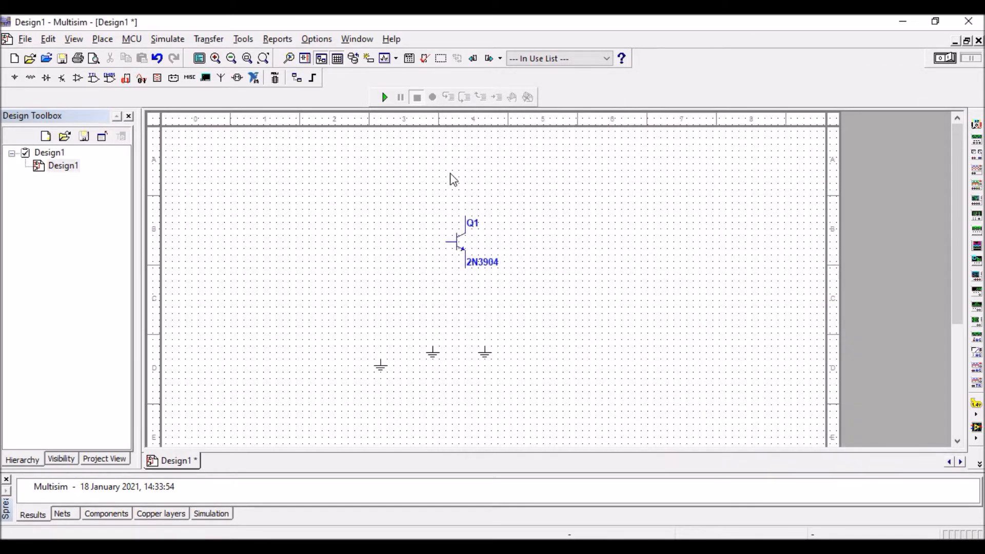
pyautogui.click(451, 180)
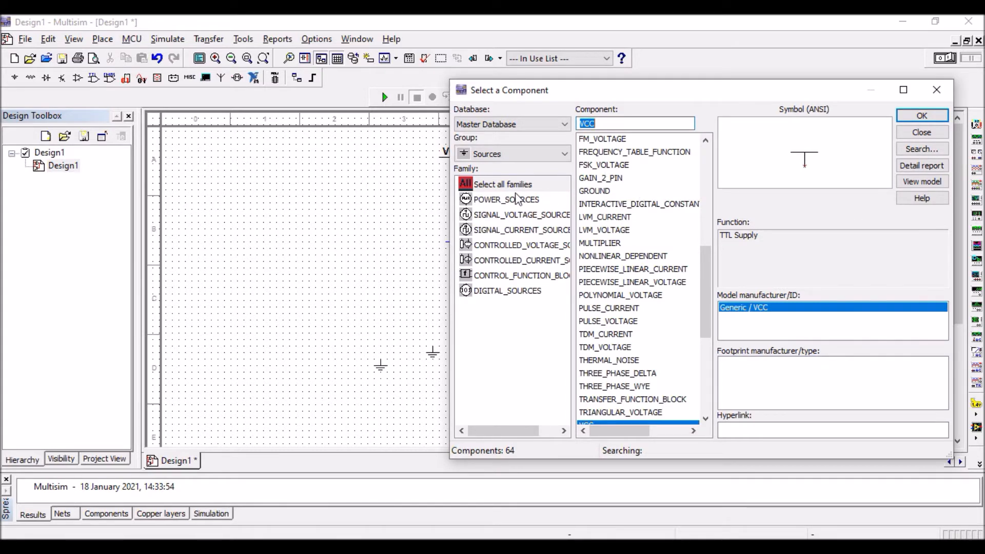
# - Place four 10 kΩ resistors from the Basic group, two to the left of the transistor and two to its right
pyautogui.click(546, 150)
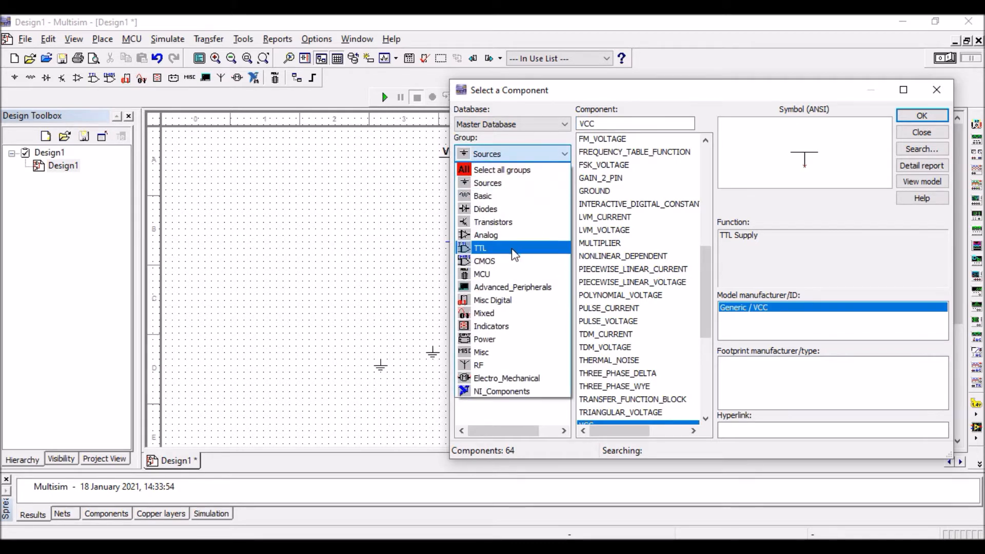
pyautogui.click(513, 196)
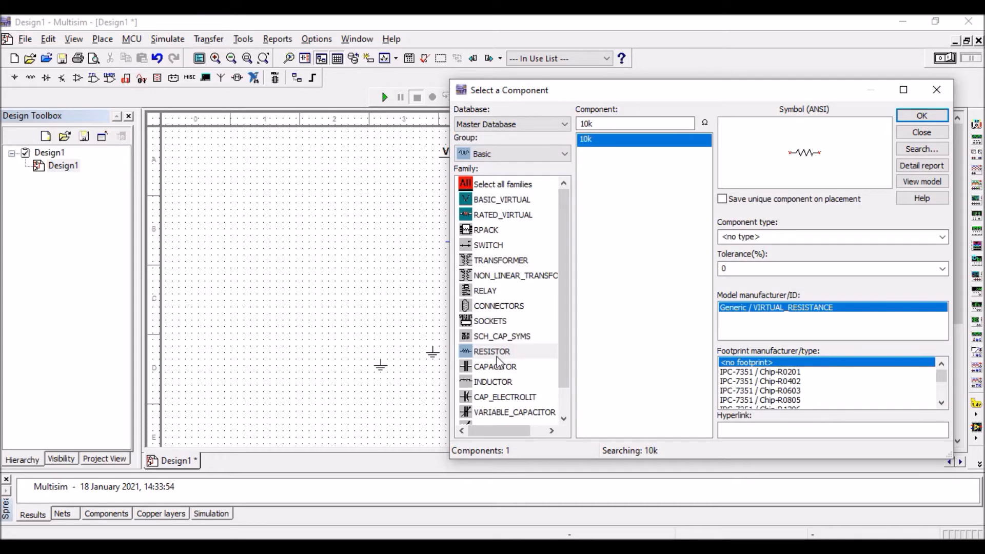
pyautogui.doubleClick(497, 352)
pyautogui.click(349, 224)
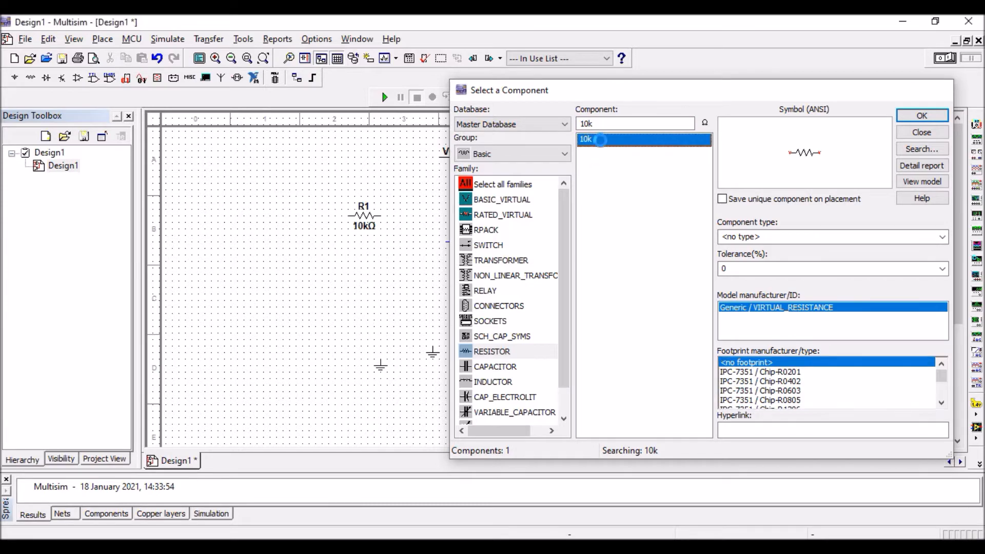
pyautogui.doubleClick(603, 147)
pyautogui.click(361, 260)
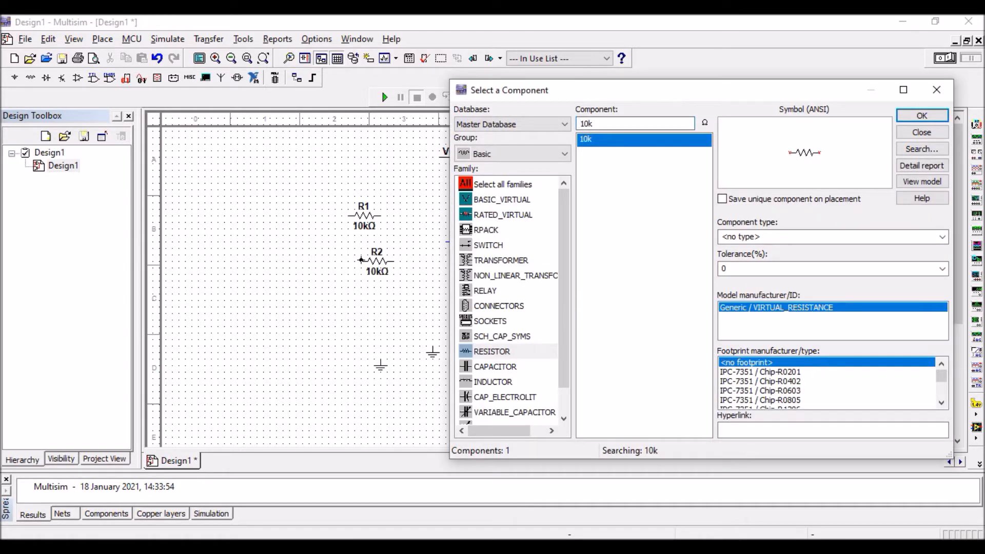
pyautogui.doubleClick(622, 140)
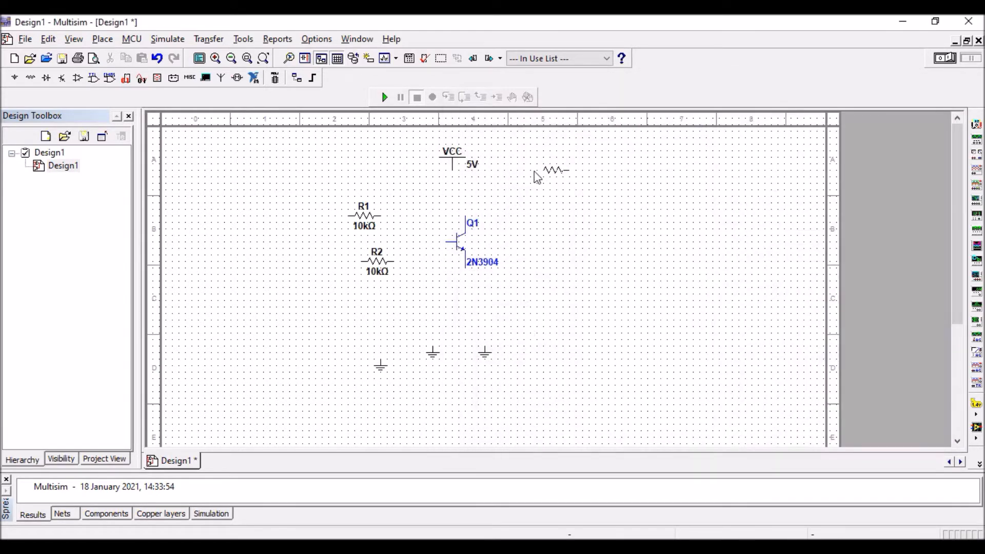
pyautogui.doubleClick(630, 146)
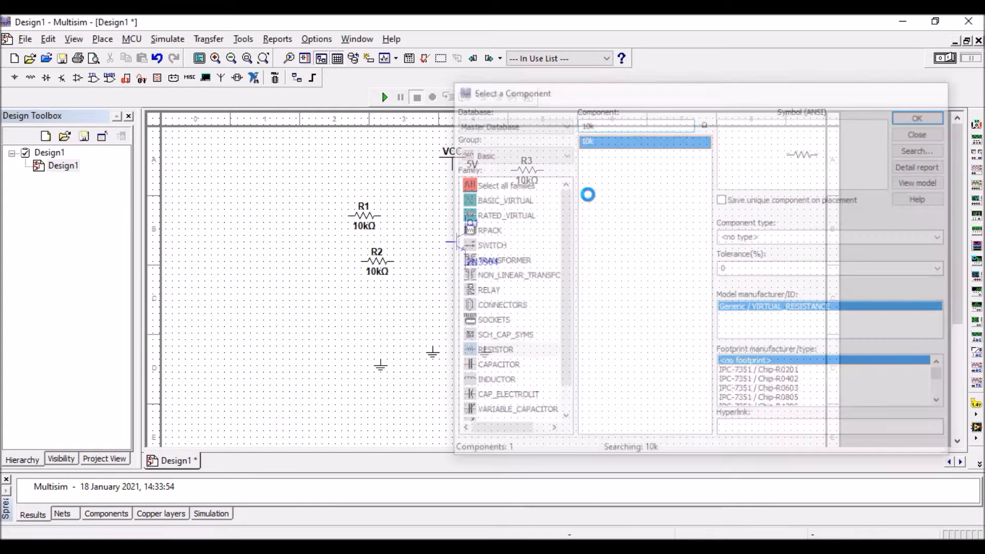
pyautogui.click(513, 303)
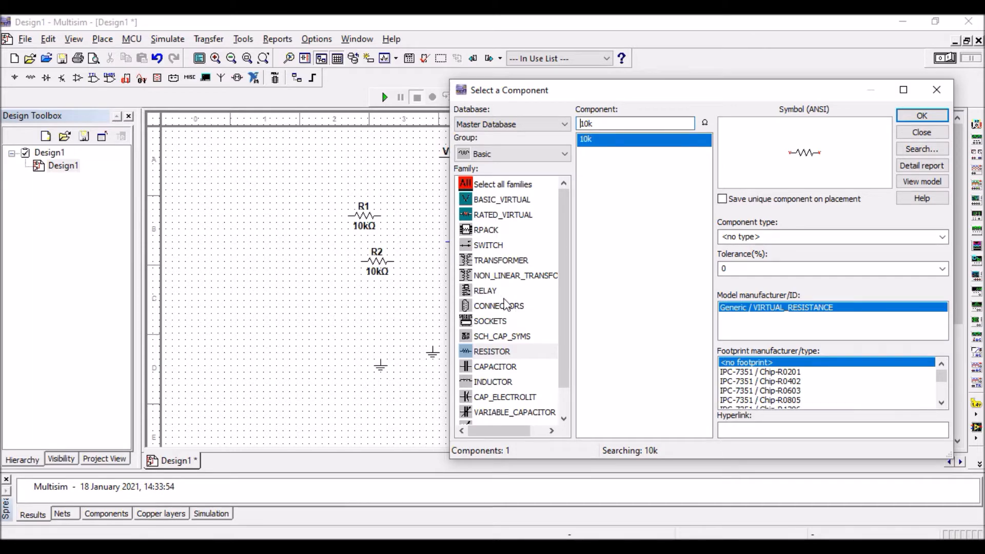
# - Place three 1.4 nF capacitors, one left of the resistors and two on the right side of the circuit
pyautogui.click(492, 365)
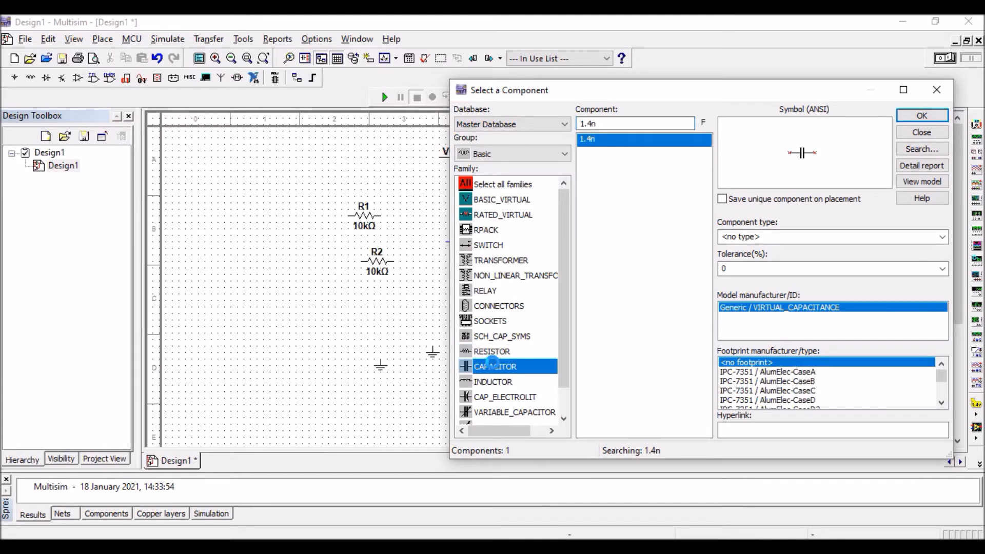
pyautogui.press('Return')
pyautogui.click(278, 242)
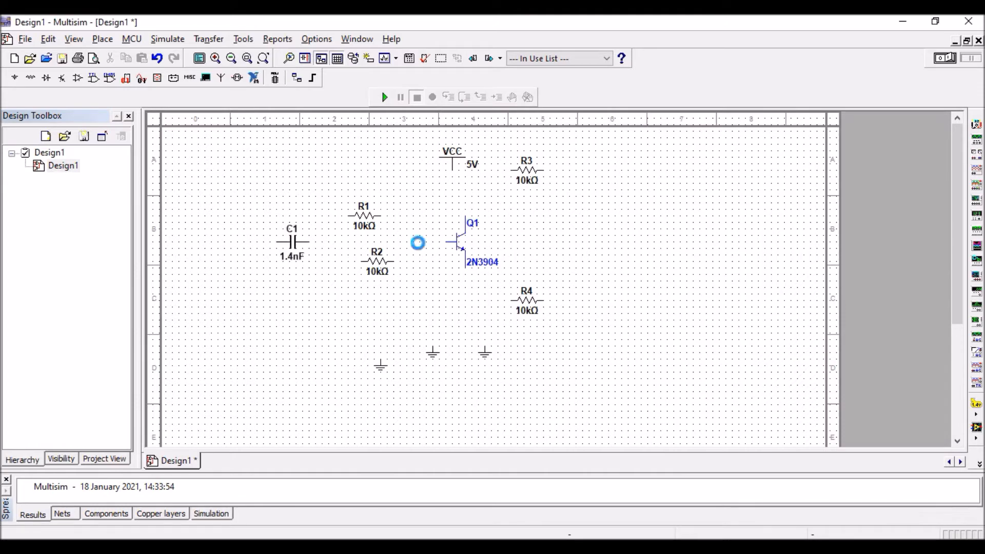
pyautogui.doubleClick(637, 138)
pyautogui.click(575, 213)
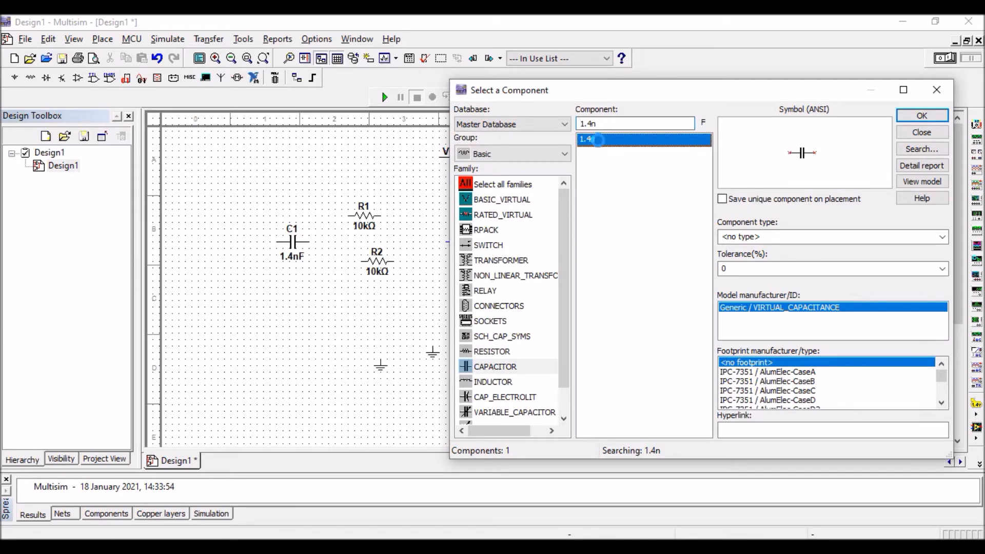
pyautogui.doubleClick(594, 139)
pyautogui.click(556, 317)
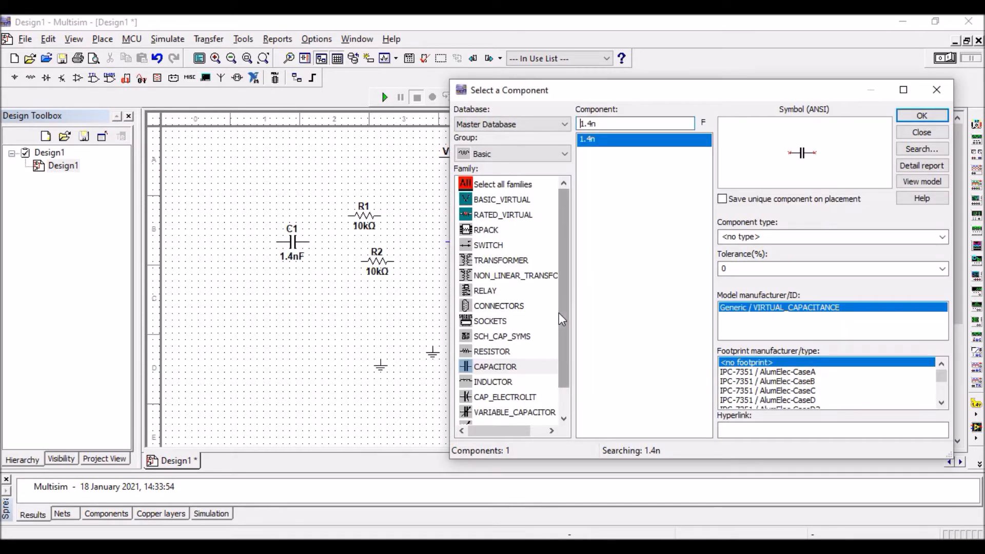
# - Place four 1 mH inductors on the schematic to the right of capacitors C2 and C3
pyautogui.scroll(-1, 567, 238)
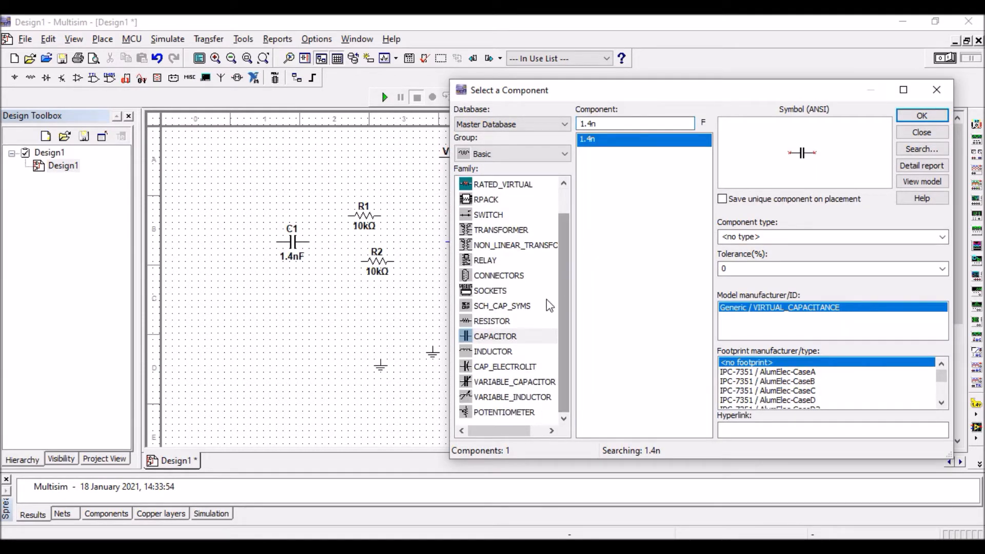
pyautogui.click(503, 352)
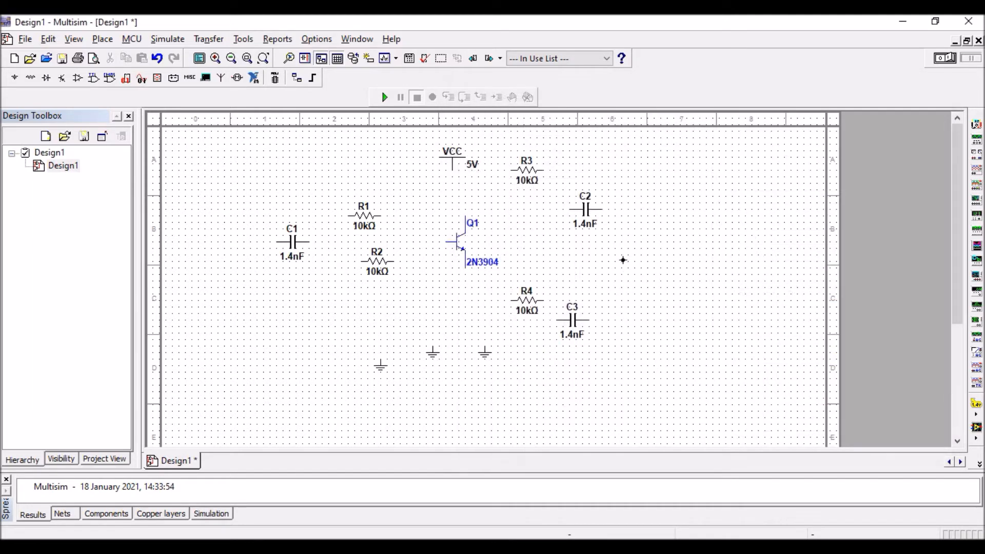
pyautogui.click(623, 260)
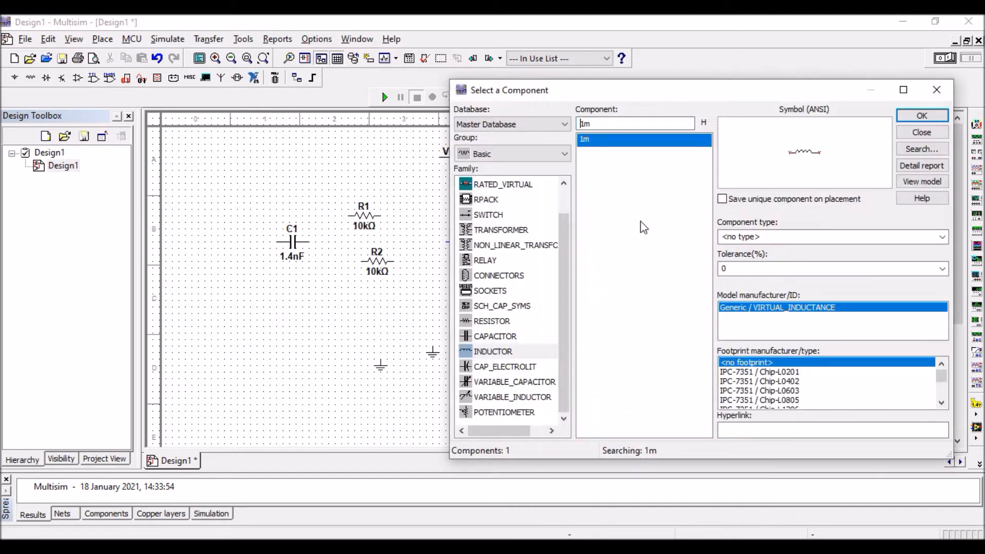
pyautogui.doubleClick(636, 147)
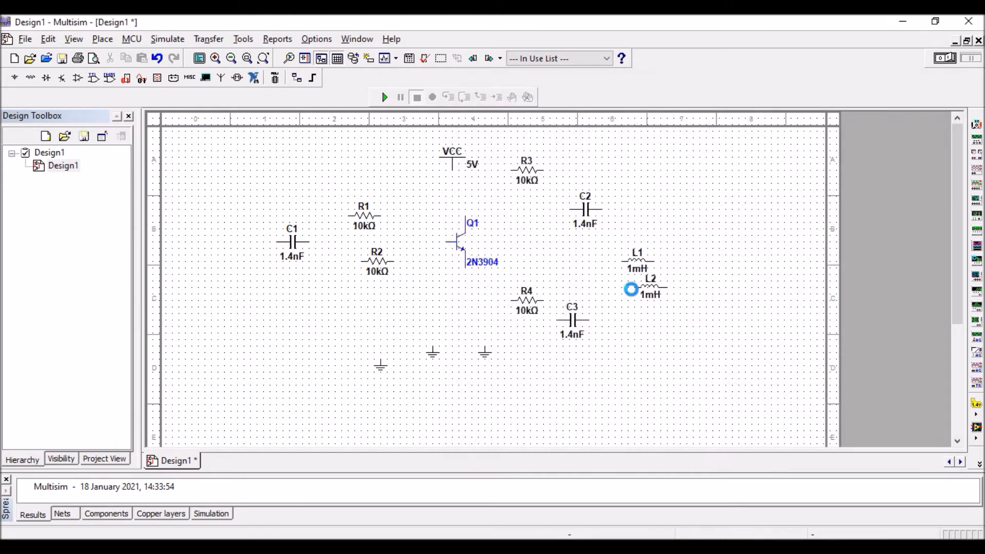
pyautogui.click(633, 286)
pyautogui.doubleClick(589, 140)
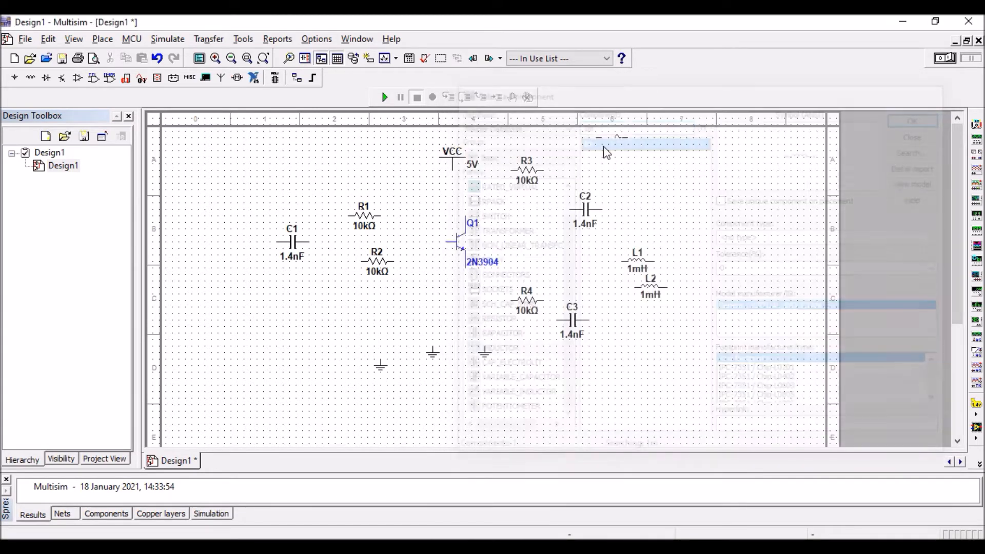
pyautogui.click(629, 185)
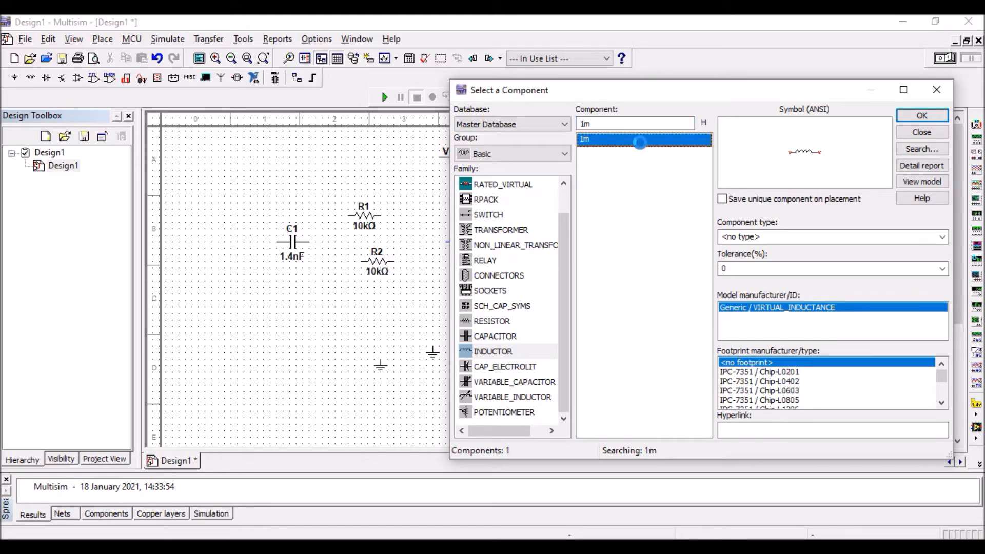
pyautogui.doubleClick(637, 140)
pyautogui.click(648, 218)
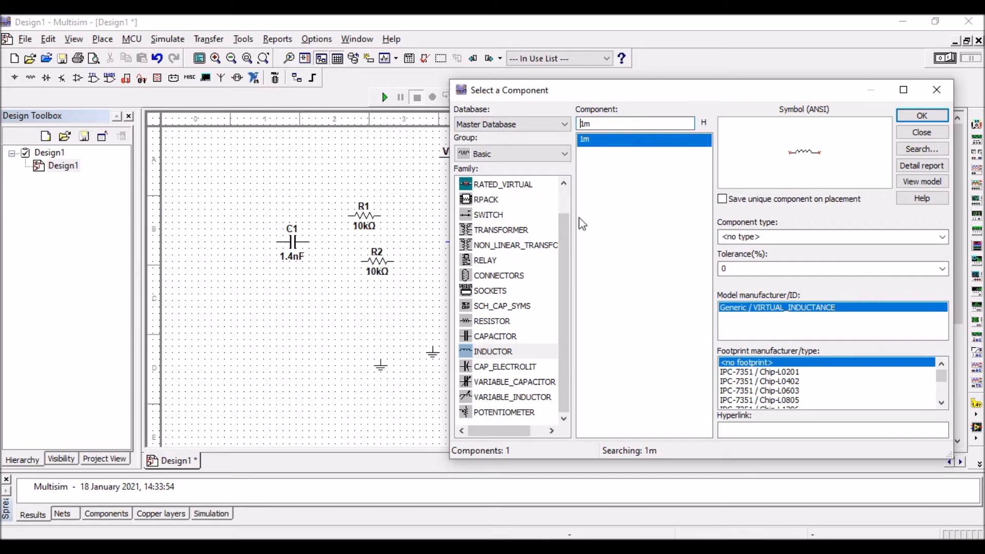
# - Place a fourth 1.4 nF capacitor to the right of the inductors and finish adding components
pyautogui.click(509, 337)
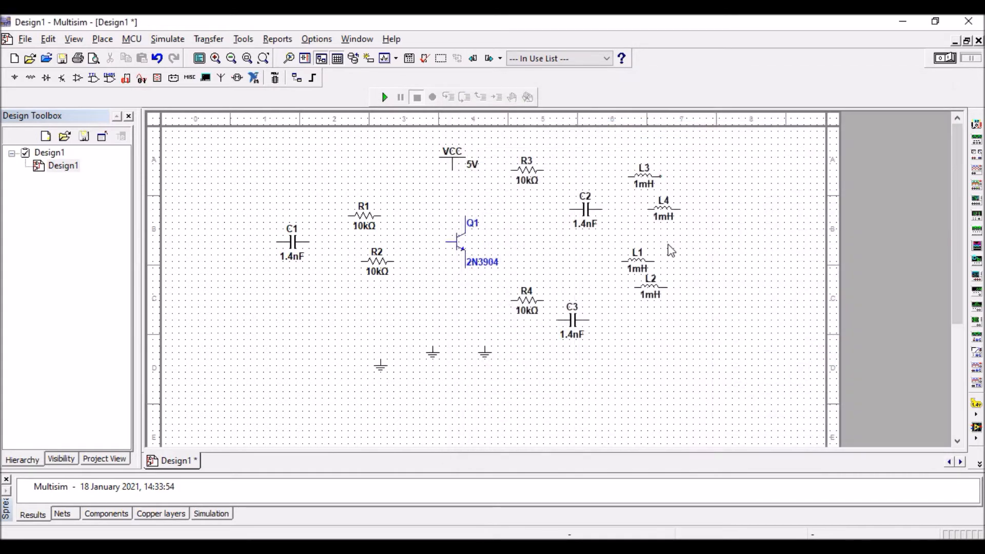
pyautogui.click(733, 242)
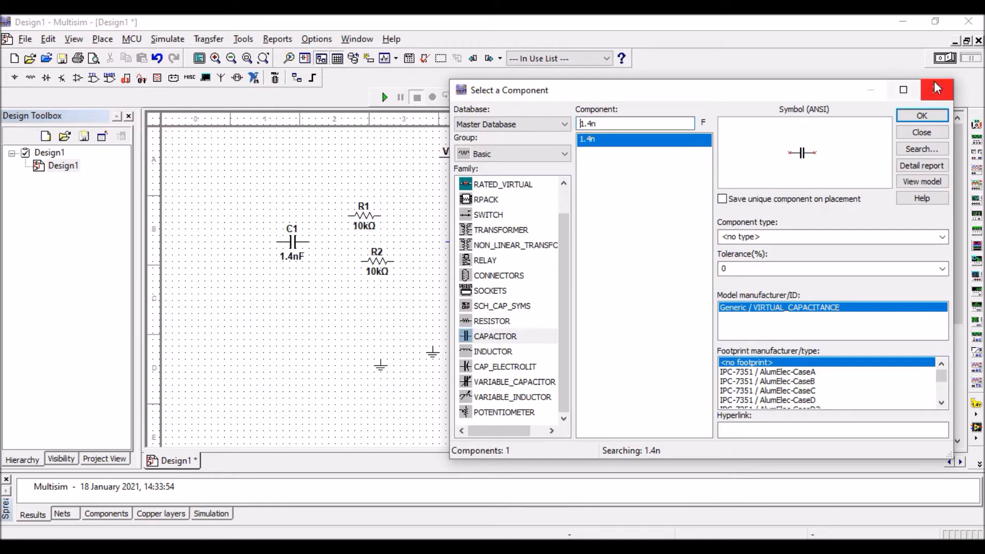
pyautogui.click(934, 83)
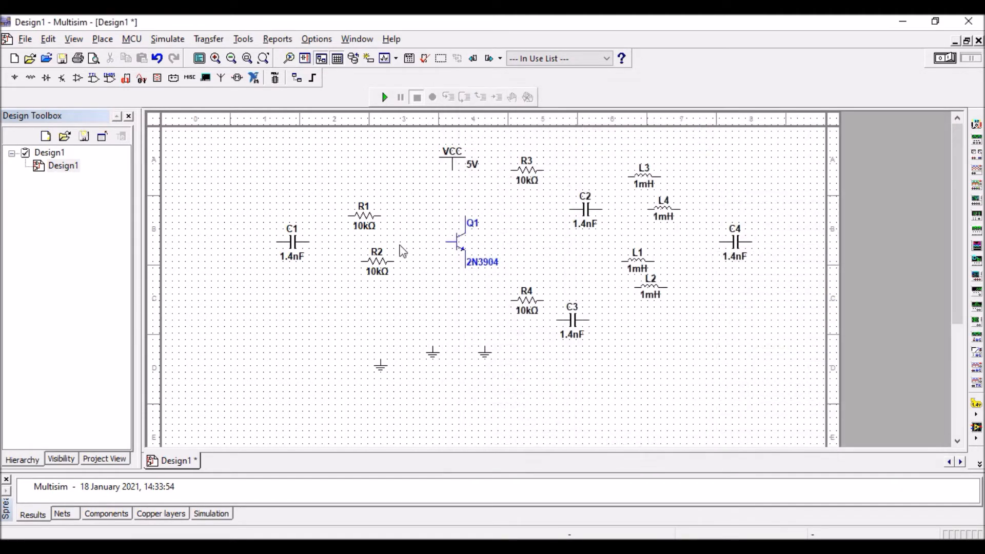
# - Move resistors R3 and R4 to the left side of the transistor, near R1 and R2
pyautogui.click(533, 174)
pyautogui.moveTo(416, 197); pyautogui.dragTo(416, 198)
pyautogui.moveTo(527, 300); pyautogui.dragTo(416, 285)
# - Rotate resistors R1 to R4 together 90 degrees clockwise so they stand vertically
pyautogui.moveTo(332, 160); pyautogui.dragTo(437, 318)
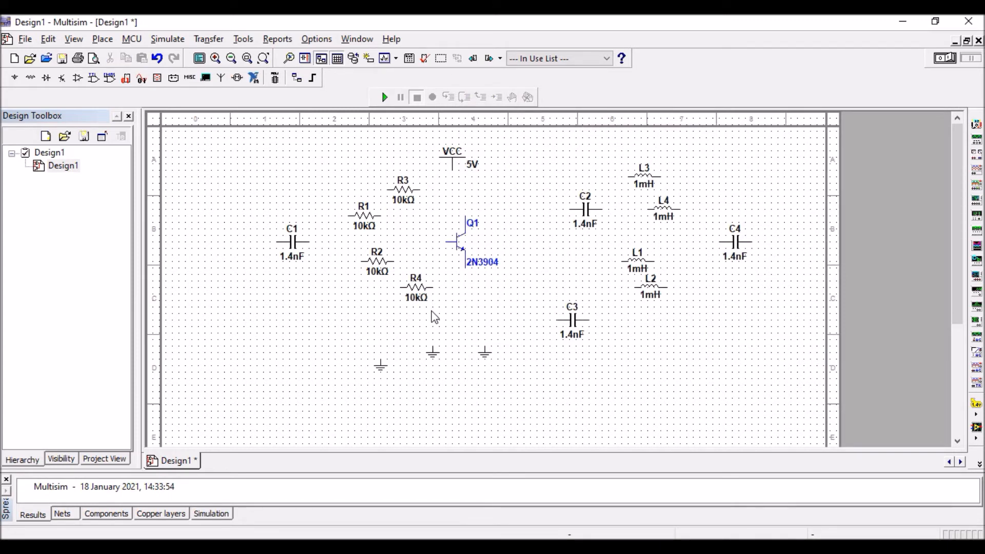
pyautogui.rightClick(398, 200)
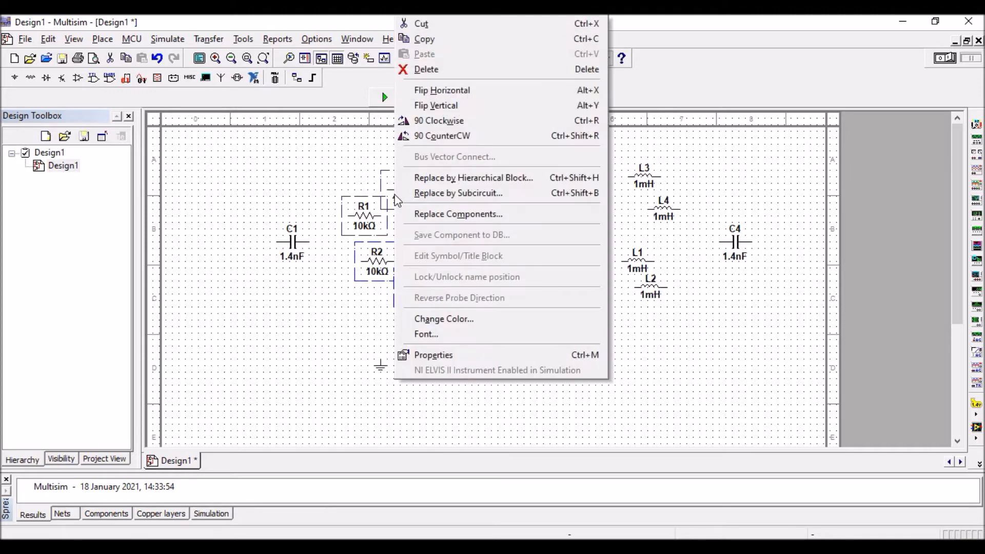
pyautogui.click(434, 122)
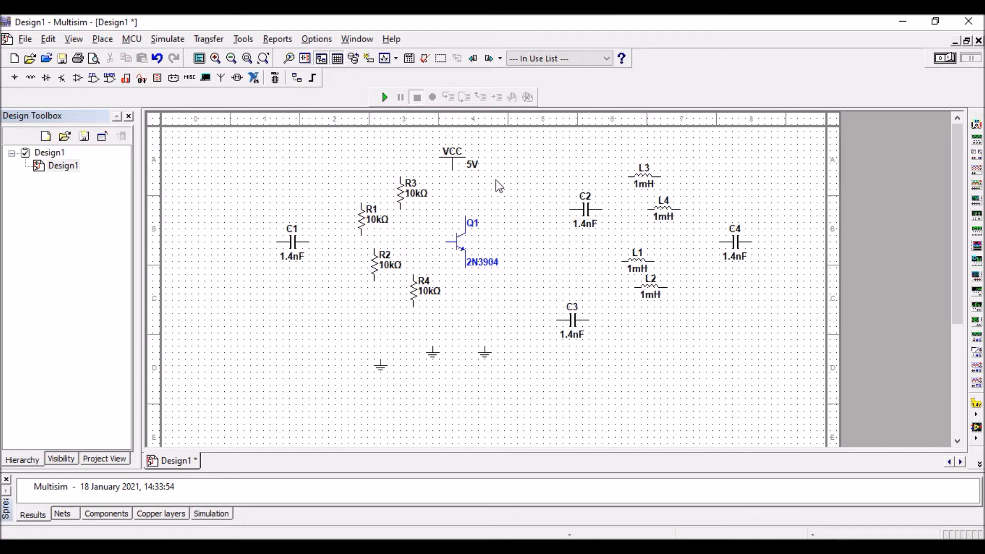
# - Line up VCC and R3 above the transistor's collector, and move Q1 down to leave space below R3
pyautogui.click(469, 148)
pyautogui.moveTo(472, 146)
pyautogui.mouseDown()
pyautogui.moveTo(456, 162)
pyautogui.moveTo(468, 156)
pyautogui.mouseUp()
pyautogui.moveTo(410, 189); pyautogui.dragTo(471, 177)
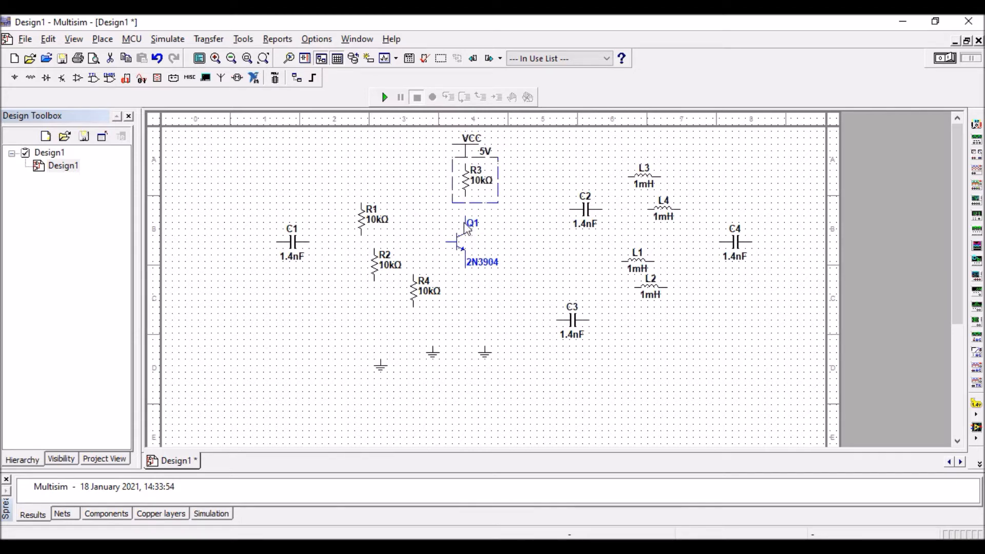
pyautogui.moveTo(463, 241); pyautogui.dragTo(463, 267)
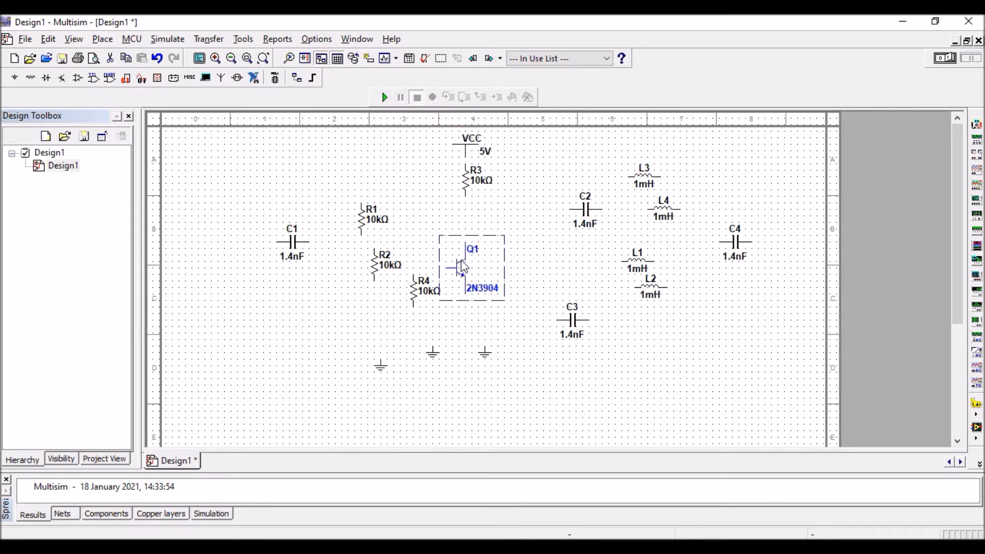
# - Spread R1 above R2 beside the transistor, put R4 directly below Q1's emitter, and move the ground under Q1 aside
pyautogui.moveTo(362, 228); pyautogui.dragTo(382, 203)
pyautogui.moveTo(376, 272); pyautogui.dragTo(390, 315)
pyautogui.moveTo(415, 283); pyautogui.dragTo(505, 396)
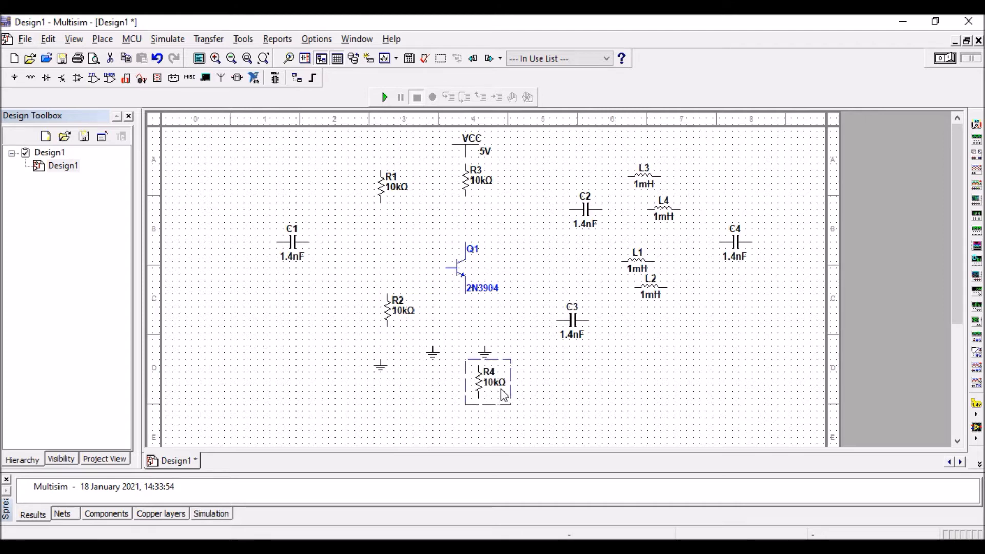
pyautogui.moveTo(485, 354); pyautogui.dragTo(411, 393)
pyautogui.moveTo(480, 384); pyautogui.dragTo(468, 349)
# - Rotate capacitor C3 90 degrees clockwise and place it beside R4
pyautogui.moveTo(549, 291); pyautogui.dragTo(584, 337)
pyautogui.rightClick(576, 324)
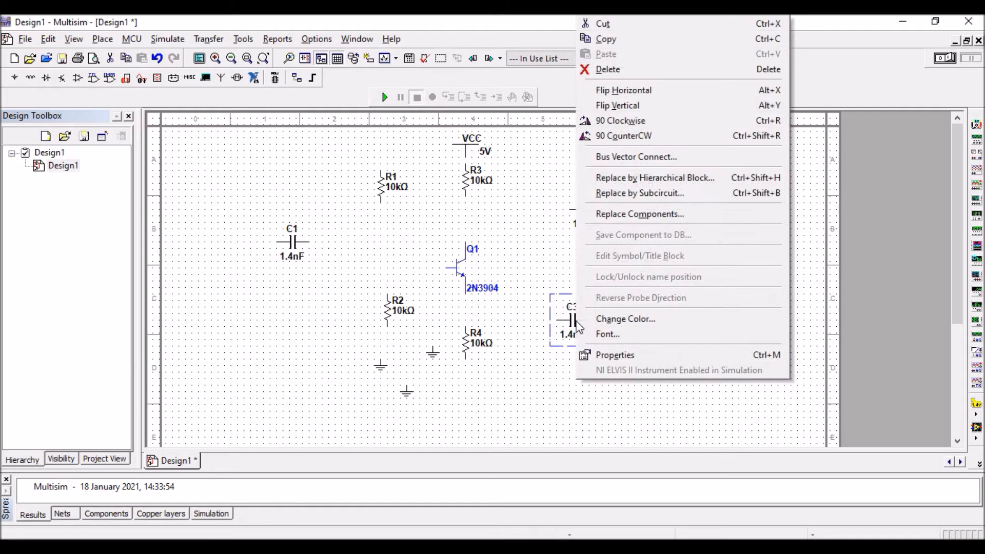
pyautogui.click(636, 119)
pyautogui.moveTo(571, 328); pyautogui.dragTo(506, 348)
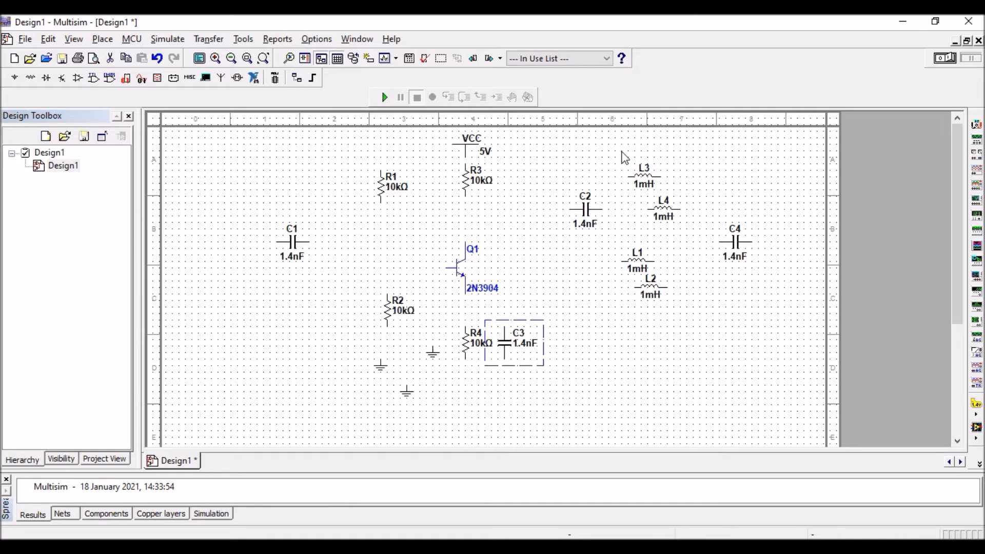
# - Rotate capacitor C2 and inductors L1 to L4 90 degrees clockwise so they stand vertically
pyautogui.moveTo(704, 225); pyautogui.dragTo(559, 160)
pyautogui.rightClick(588, 204)
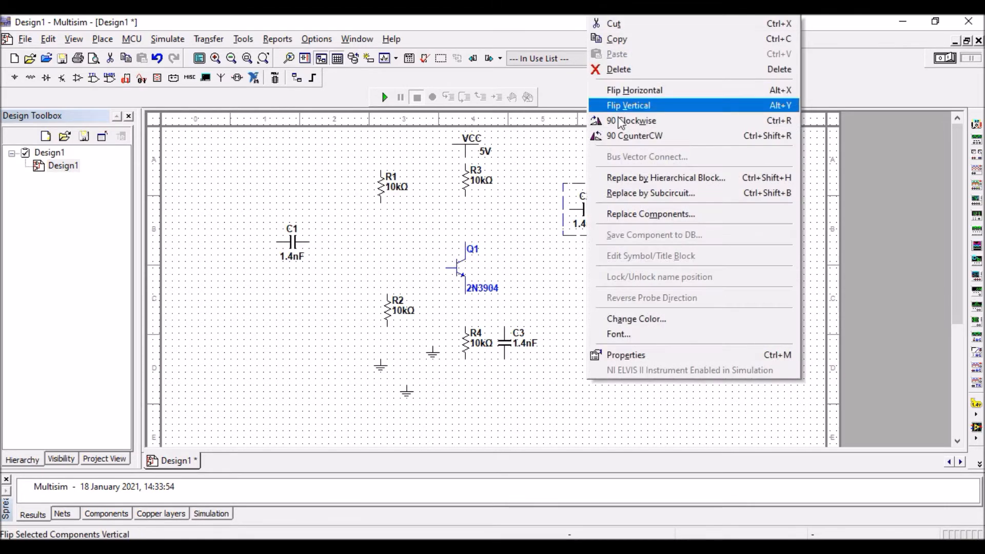
pyautogui.click(619, 122)
pyautogui.moveTo(639, 255); pyautogui.dragTo(678, 325)
pyautogui.click(600, 252)
pyautogui.rightClick(637, 265)
pyautogui.click(672, 121)
pyautogui.click(598, 295)
# - Place L1 directly below R3, and shift Q1, R4 and C3 down to make room for the inductors
pyautogui.moveTo(626, 263); pyautogui.dragTo(463, 225)
pyautogui.click(458, 273)
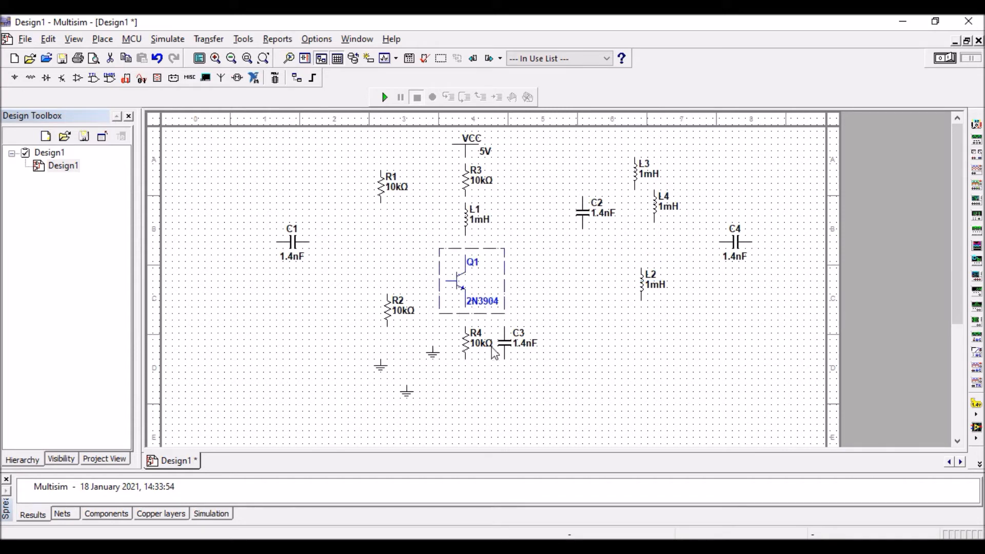
pyautogui.click(468, 344)
pyautogui.moveTo(468, 367); pyautogui.dragTo(507, 379)
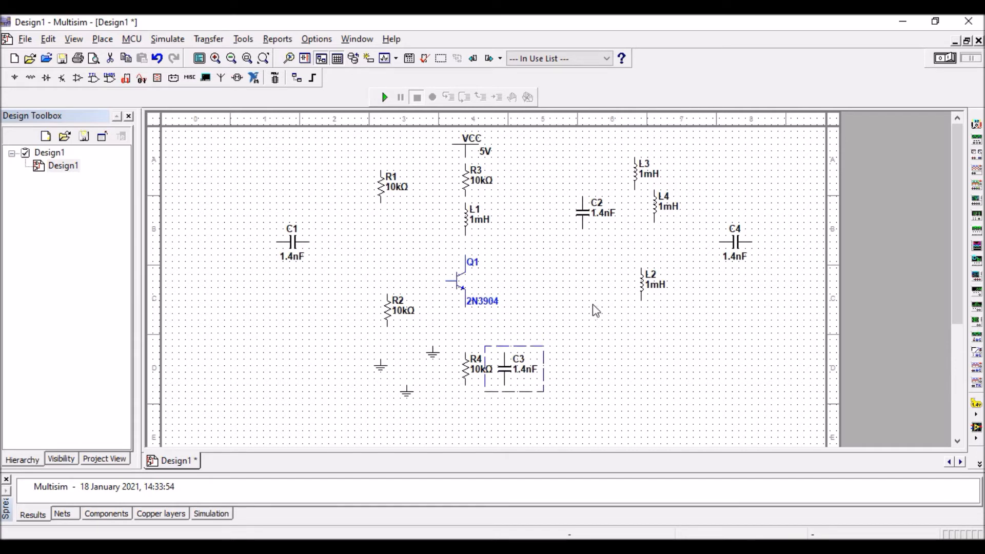
# - Place inductor L2 between Q1's emitter and R4
pyautogui.click(640, 291)
pyautogui.moveTo(466, 331); pyautogui.dragTo(468, 332)
pyautogui.click(569, 303)
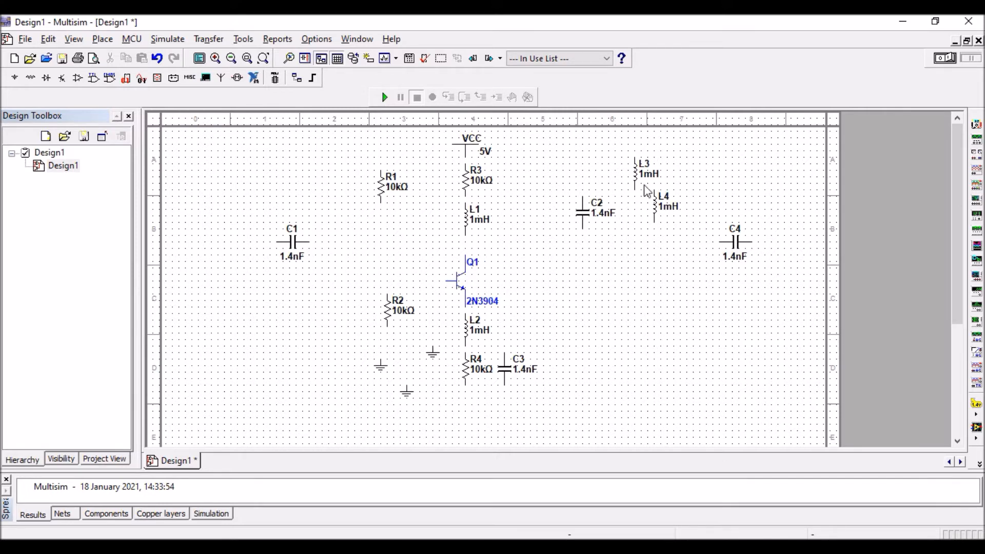
# - Stack L3 directly above L4 to the right of the transistor stage, with C2 beside them
pyautogui.moveTo(660, 204); pyautogui.dragTo(654, 284)
pyautogui.moveTo(637, 169); pyautogui.dragTo(651, 227)
pyautogui.moveTo(651, 290); pyautogui.dragTo(649, 328)
pyautogui.click(652, 242)
pyautogui.moveTo(651, 286); pyautogui.dragTo(652, 287)
pyautogui.moveTo(589, 213); pyautogui.dragTo(634, 329)
pyautogui.click(690, 297)
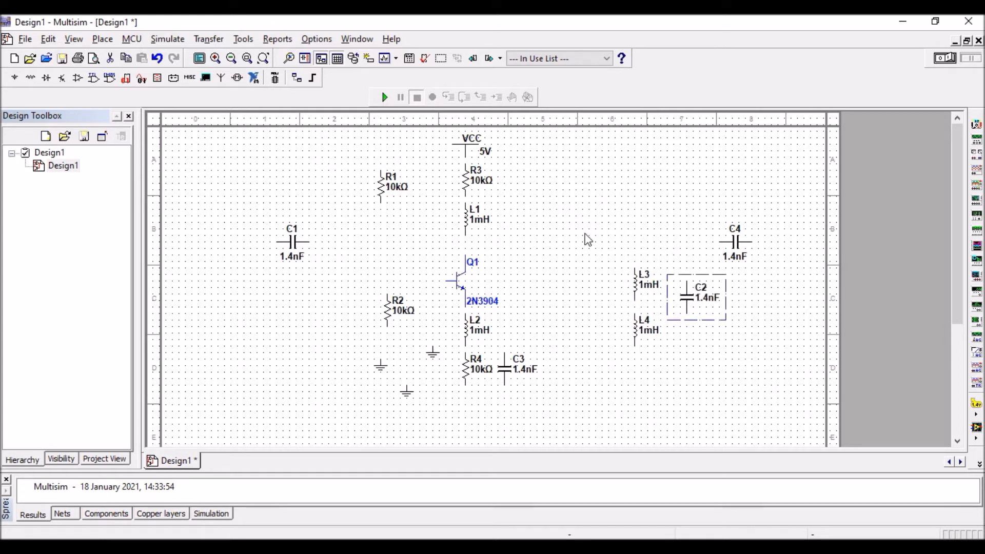
# - Move C4 and C1 closer to the transistor on either side, and spread the three grounds out below the circuit
pyautogui.moveTo(733, 250); pyautogui.dragTo(550, 250)
pyautogui.moveTo(287, 248); pyautogui.dragTo(322, 249)
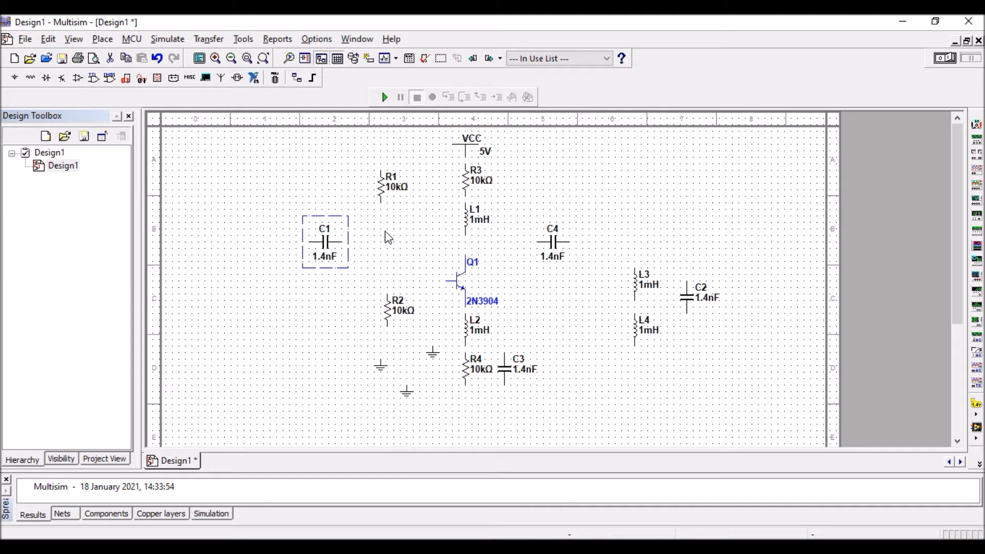
pyautogui.moveTo(381, 367); pyautogui.dragTo(316, 401)
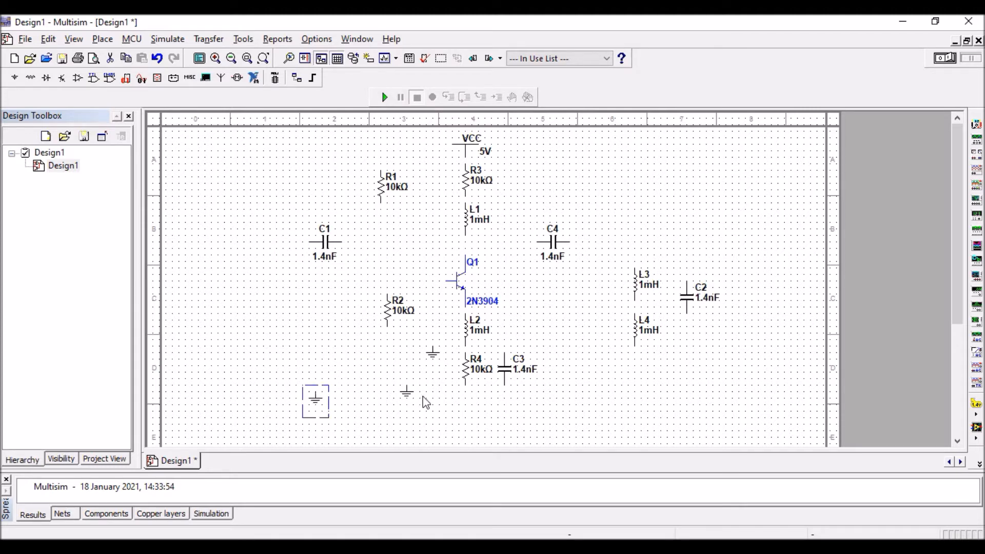
pyautogui.moveTo(407, 394); pyautogui.dragTo(583, 410)
pyautogui.moveTo(433, 354); pyautogui.dragTo(663, 401)
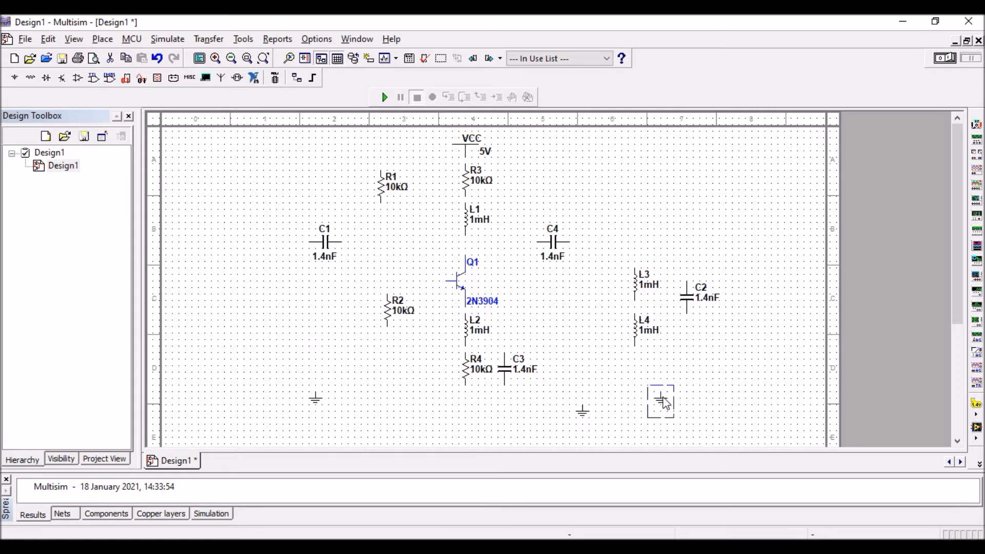
# - Wire VCC through R3 and L1 to Q1's collector
pyautogui.click(466, 159)
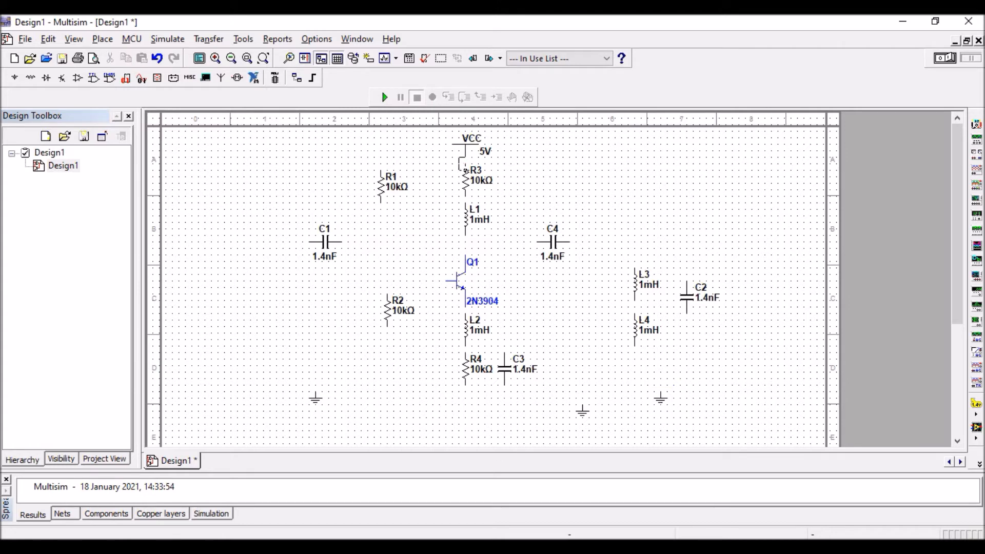
pyautogui.click(465, 164)
pyautogui.click(464, 204)
pyautogui.click(465, 255)
# - Wire Q1's base to the upper end of R2 and R2's lower end to the lower end of R4
pyautogui.click(446, 282)
pyautogui.click(387, 296)
pyautogui.click(387, 325)
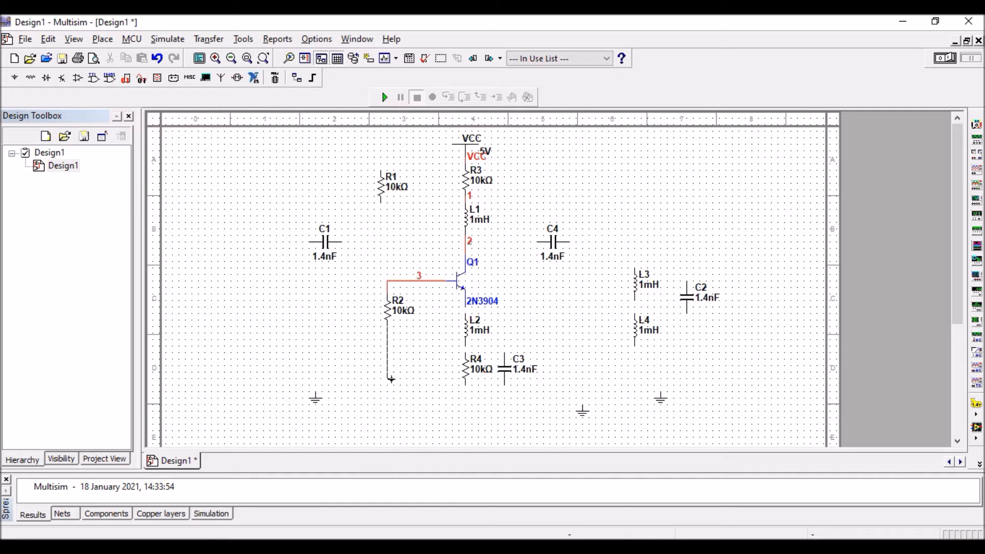
pyautogui.click(466, 385)
# - Wire Q1's emitter through L2 to the upper end of R4
pyautogui.click(466, 311)
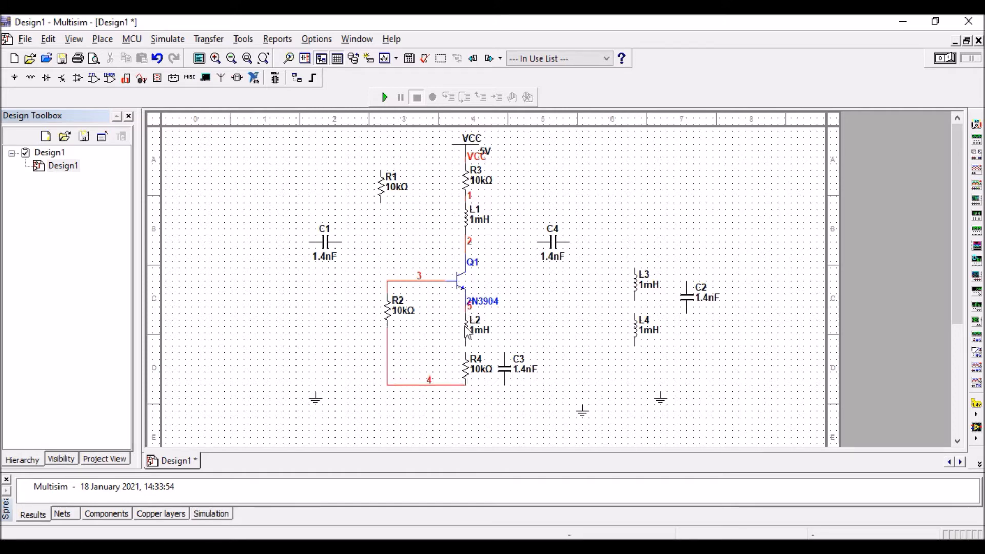
pyautogui.click(465, 348)
pyautogui.click(465, 353)
# - Move R4 down a little to leave a longer wire between it and L2 for connecting C3
pyautogui.click(504, 352)
pyautogui.press('Escape')
pyautogui.click(467, 383)
pyautogui.moveTo(468, 383); pyautogui.dragTo(466, 396)
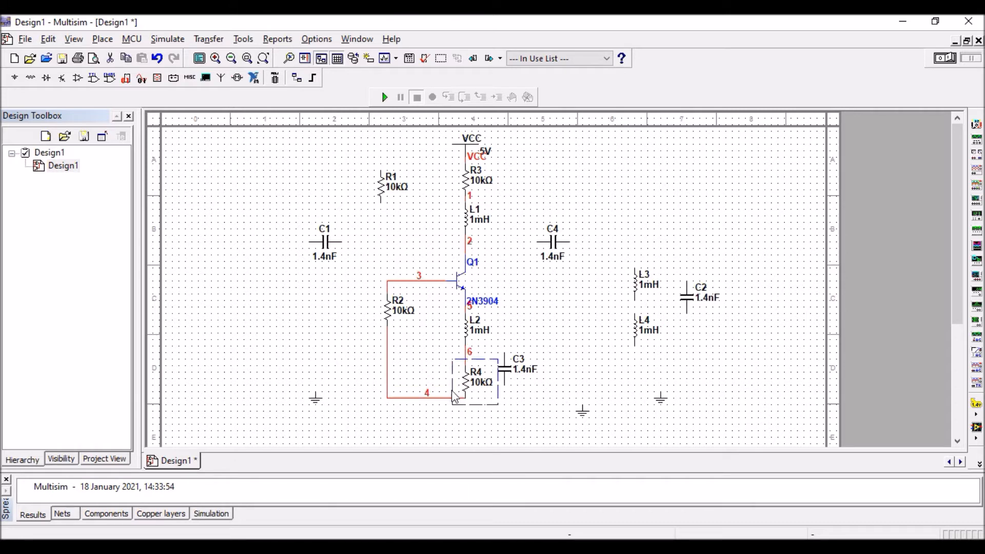
# - Wire C3 in parallel with R4, from the L2–R4 wire to the wire below R4
pyautogui.click(505, 354)
pyautogui.click(477, 353)
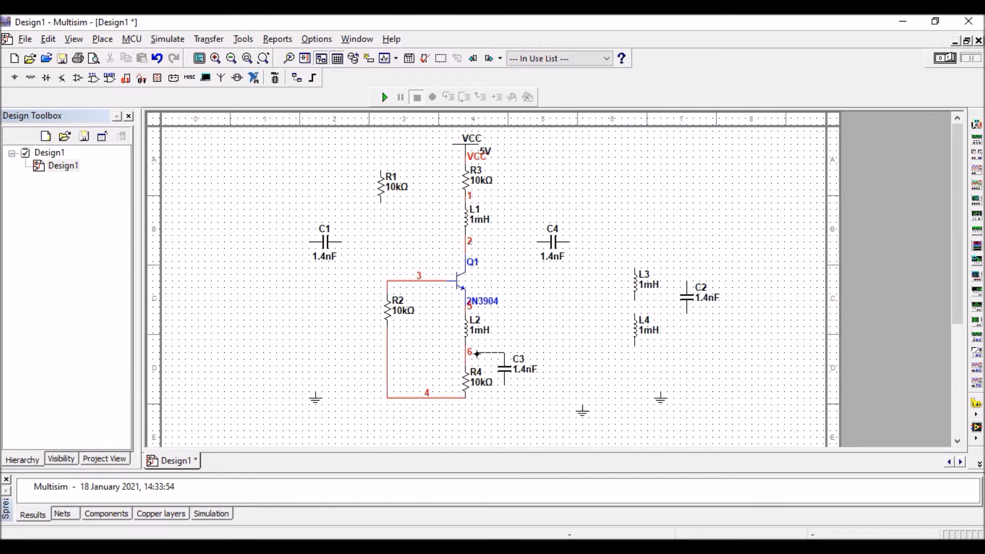
pyautogui.click(505, 384)
pyautogui.click(464, 398)
pyautogui.click(457, 399)
pyautogui.click(472, 399)
pyautogui.moveTo(471, 400); pyautogui.dragTo(469, 398)
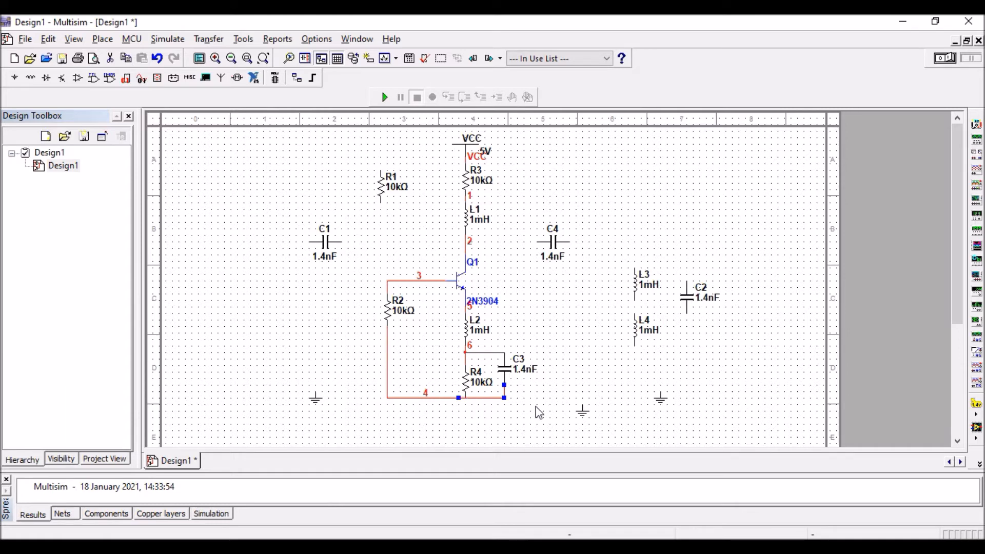
# - Move a ground beneath R4 and wire it to the line joining R2, R4 and C3
pyautogui.moveTo(314, 401); pyautogui.dragTo(453, 413)
pyautogui.click(459, 405)
pyautogui.click(458, 399)
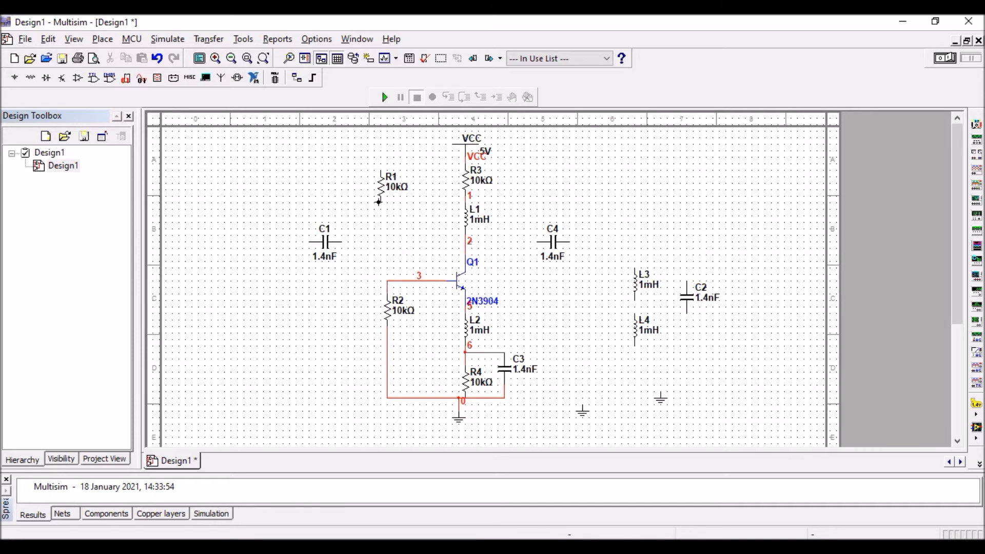
# - Wire R1's lower end to the base node above R2 and move R1 directly in line with R2
pyautogui.click(388, 276)
pyautogui.click(389, 191)
pyautogui.moveTo(394, 221); pyautogui.dragTo(394, 220)
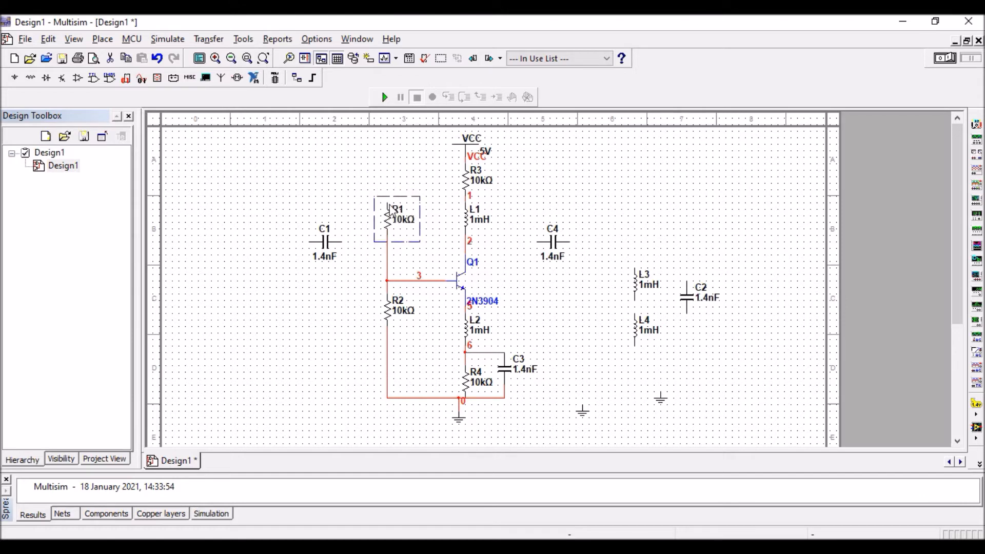
# - Move VCC up slightly and wire R1's upper end to the line between VCC and R3
pyautogui.click(388, 203)
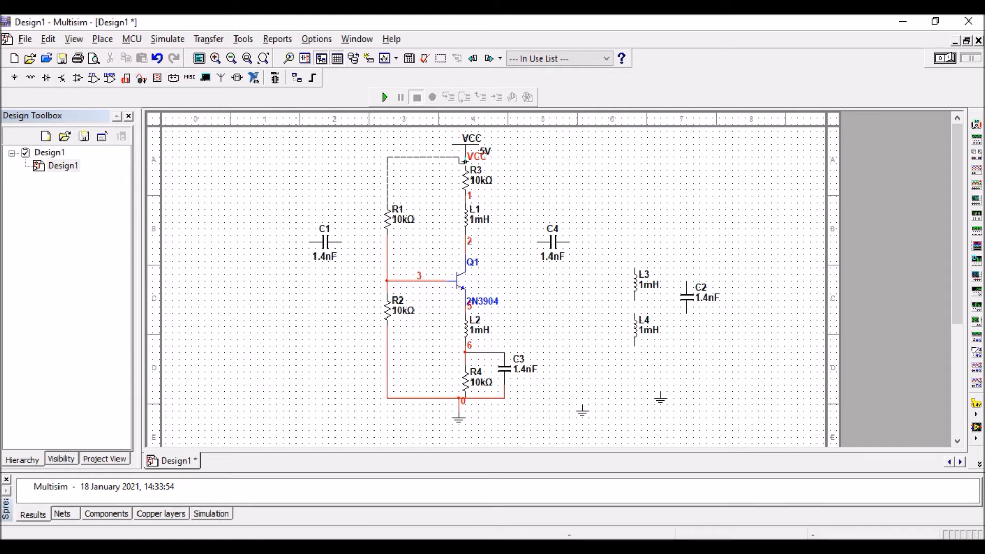
pyautogui.press('Escape')
pyautogui.click(466, 146)
pyautogui.moveTo(466, 146); pyautogui.dragTo(466, 139)
pyautogui.click(387, 202)
pyautogui.click(465, 158)
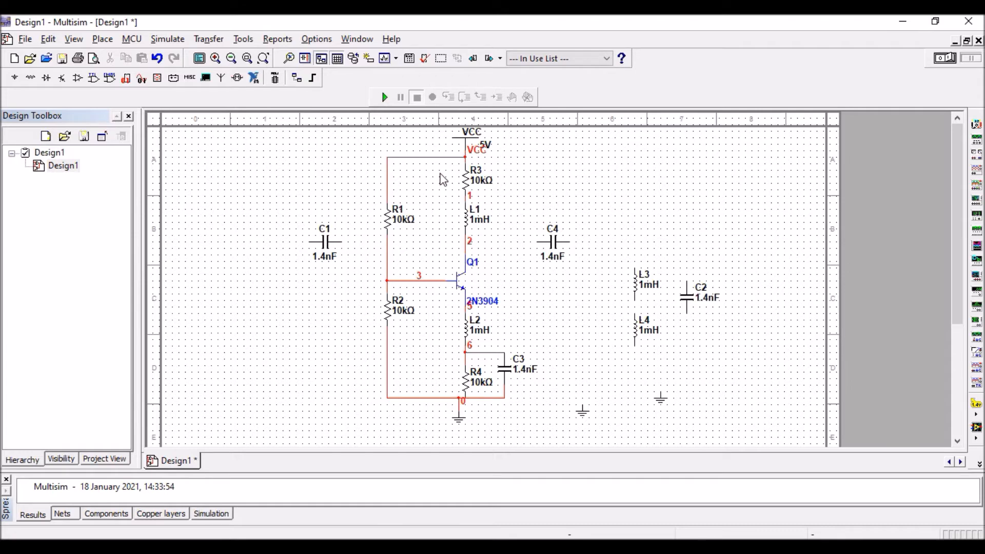
# - Set the VCC supply voltage to 12 V
pyautogui.doubleClick(481, 140)
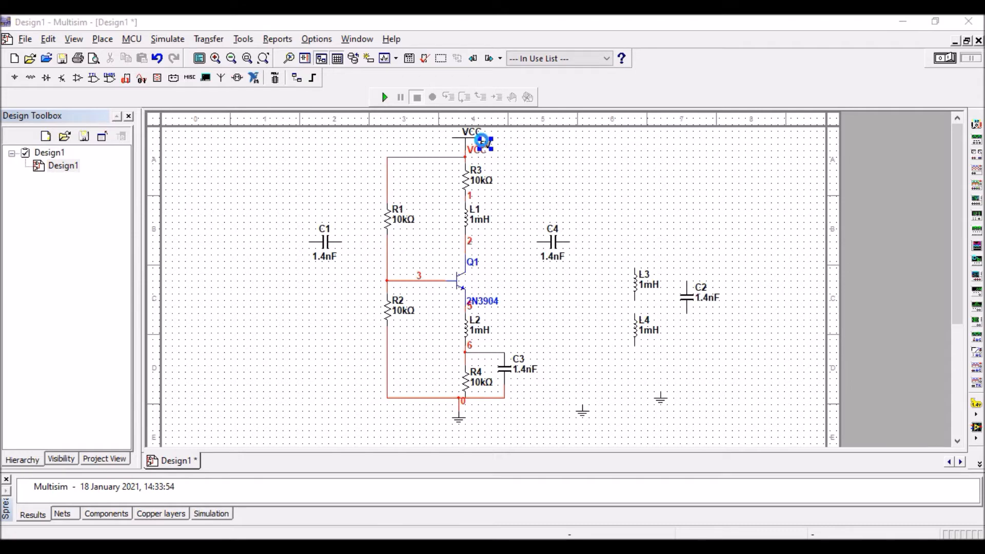
pyautogui.moveTo(513, 161); pyautogui.dragTo(482, 164)
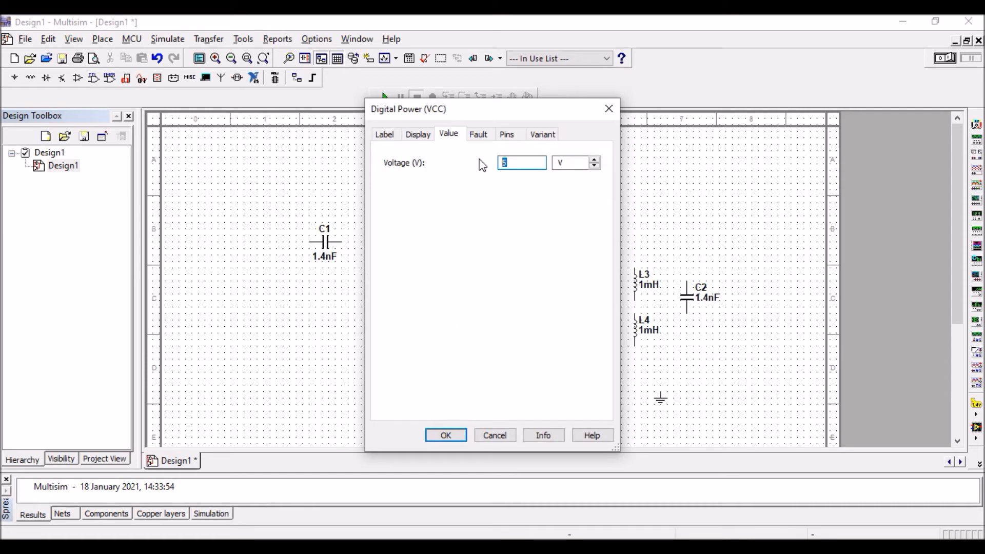
pyautogui.write('12')
pyautogui.click(446, 435)
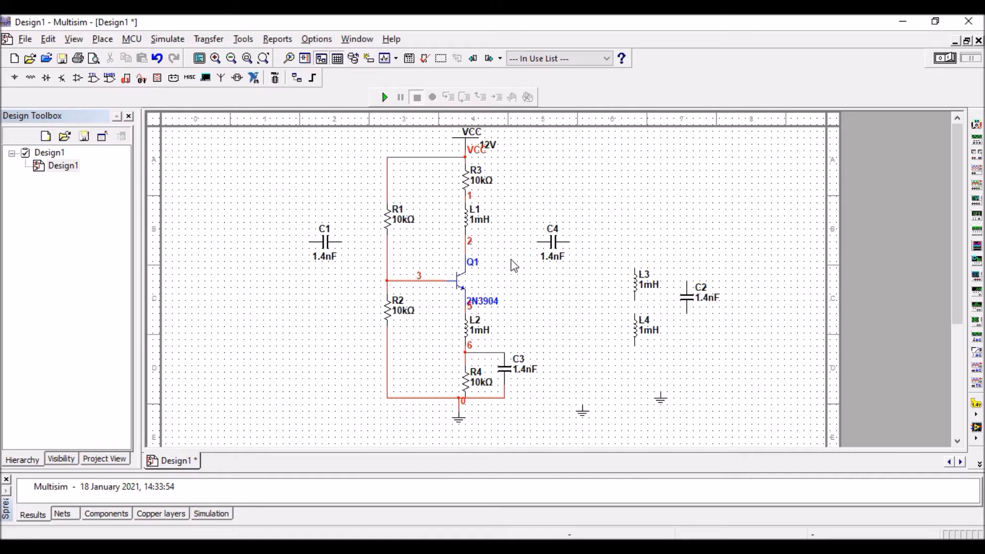
# - Wire L3 and L4 in series and connect C2 in parallel across the pair
pyautogui.click(637, 266)
pyautogui.click(687, 282)
pyautogui.click(635, 315)
pyautogui.click(635, 301)
pyautogui.click(635, 347)
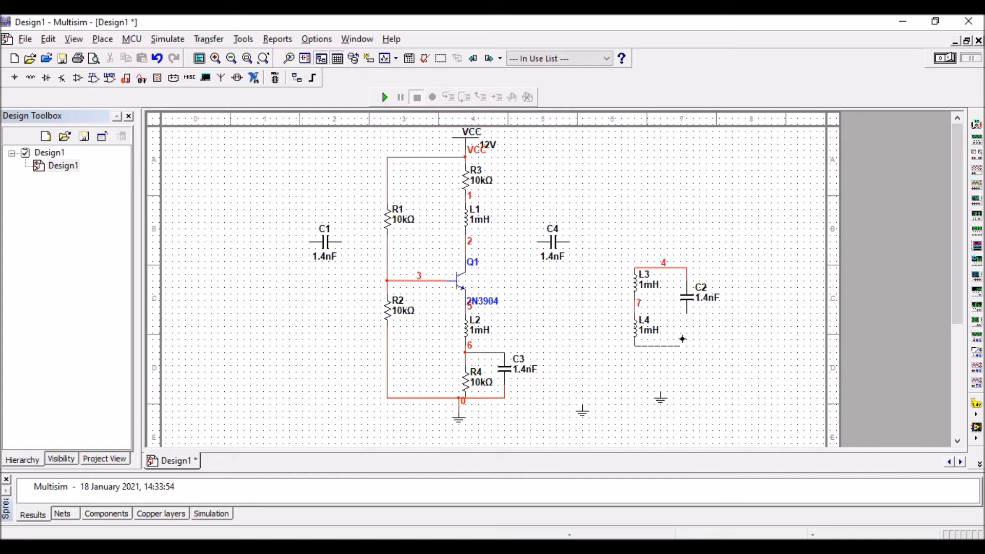
pyautogui.click(687, 313)
# - Wire C4 between Q1's collector node and the upper wire joining L3 and C2
pyautogui.click(536, 241)
pyautogui.click(466, 241)
pyautogui.click(572, 242)
pyautogui.click(668, 266)
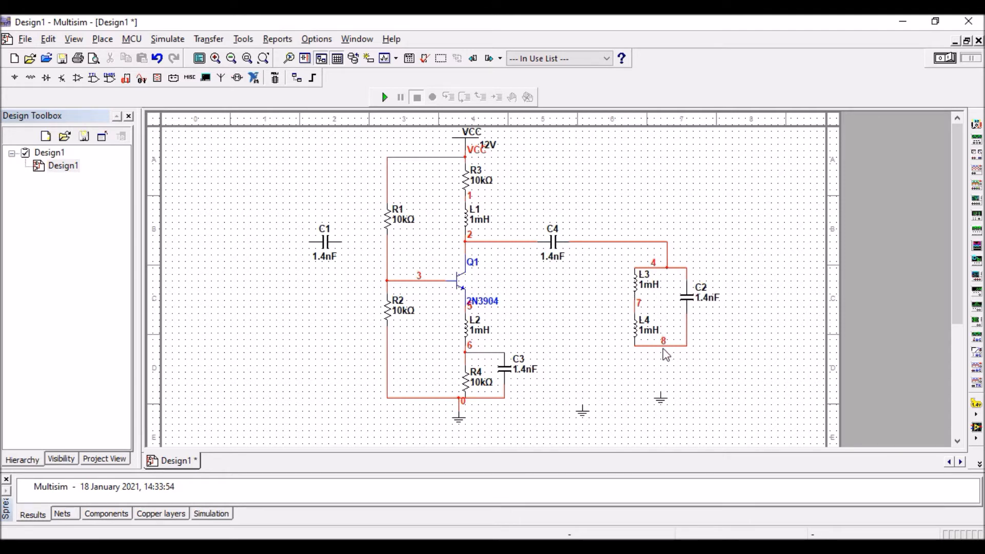
# - Wire C1's outer terminal around below the circuit to the lower wire joining L4 and C2
pyautogui.click(663, 346)
pyautogui.click(309, 242)
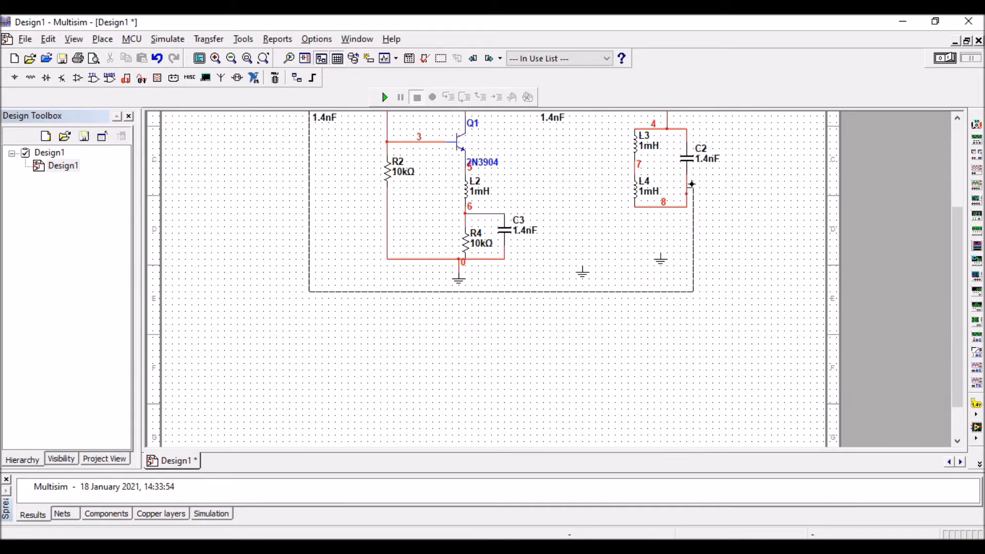
pyautogui.click(663, 207)
# - Straighten the feedback wire below the L4–C2 node and move the nearby ground clear of it
pyautogui.moveTo(956, 279); pyautogui.dragTo(957, 243)
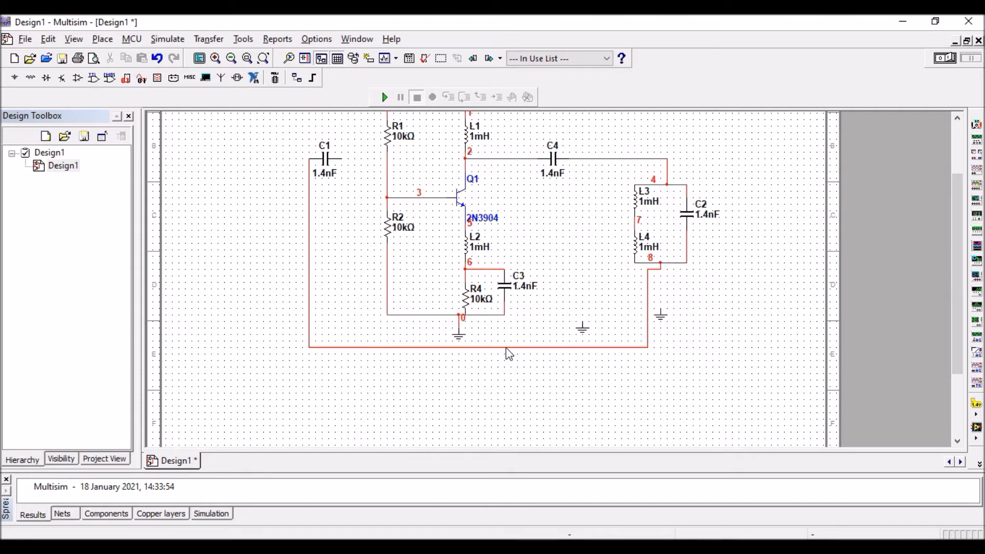
pyautogui.moveTo(959, 257); pyautogui.dragTo(959, 237)
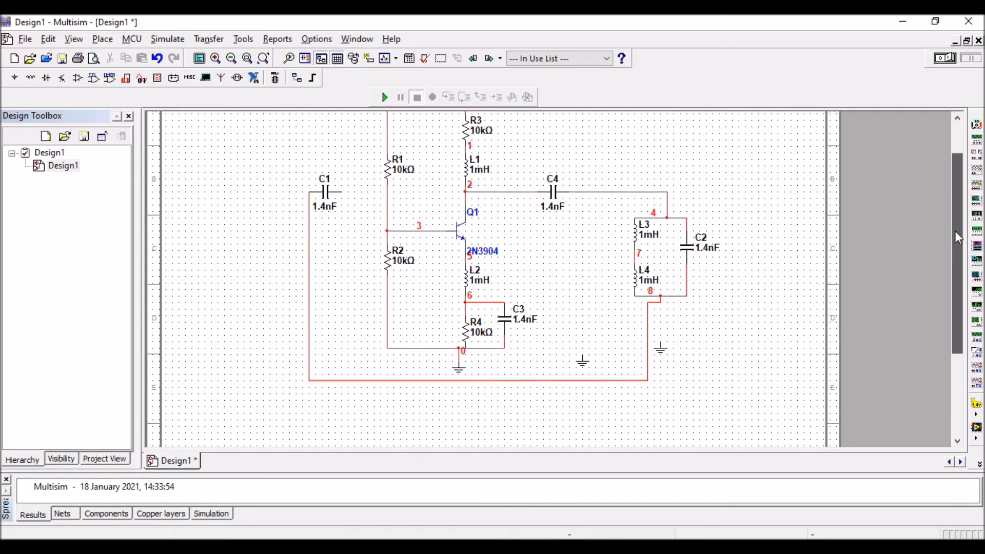
pyautogui.click(649, 324)
pyautogui.moveTo(649, 325); pyautogui.dragTo(693, 349)
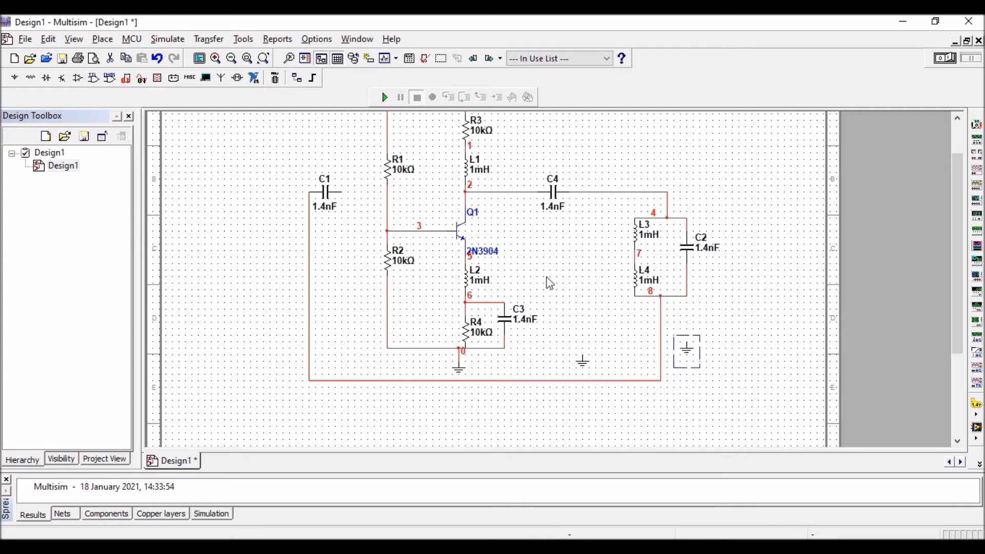
# - Wire C1's other terminal to the R1–R2 base node and move C1 level with that node
pyautogui.click(340, 192)
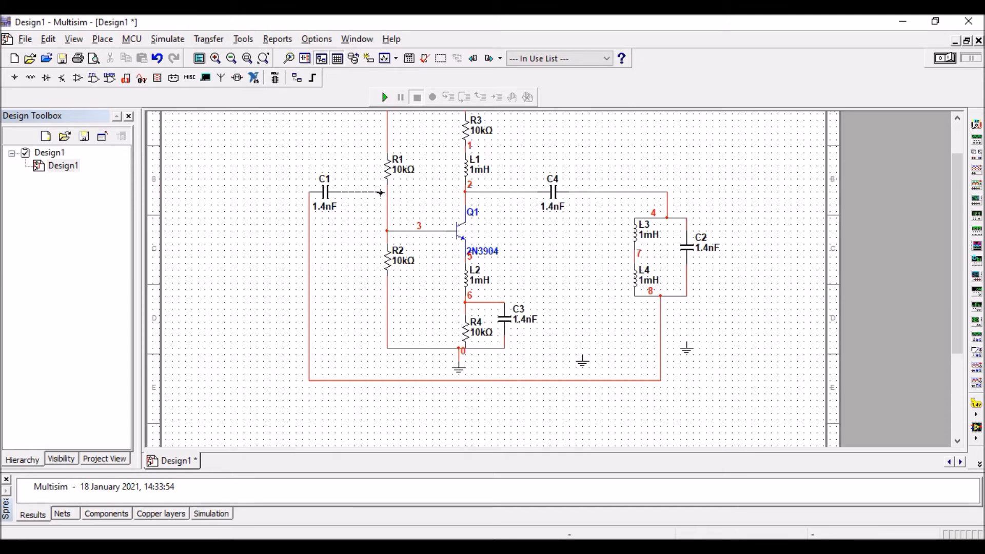
pyautogui.click(386, 231)
pyautogui.moveTo(331, 197); pyautogui.dragTo(329, 237)
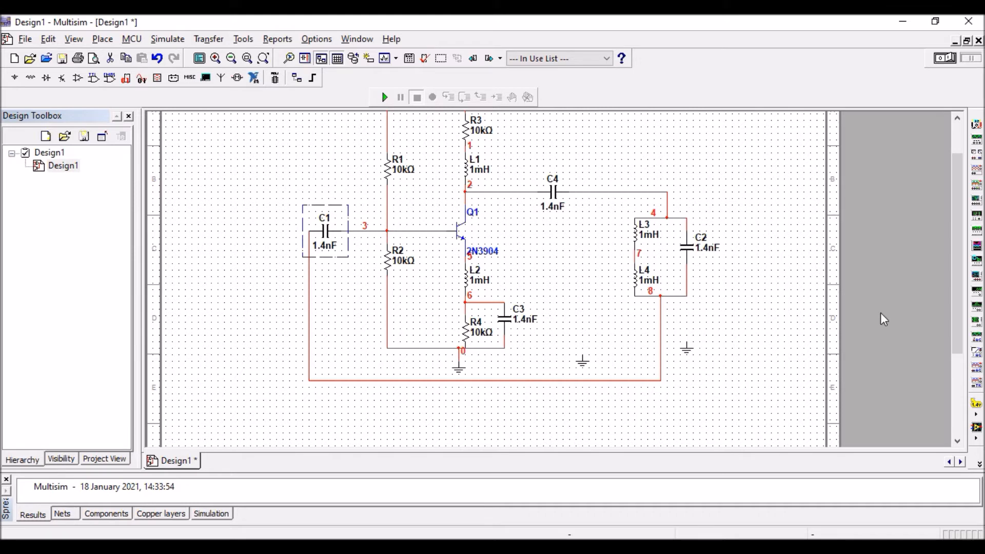
# - Set the resistance of R3 to 27 kΩ
pyautogui.moveTo(956, 275); pyautogui.dragTo(958, 245)
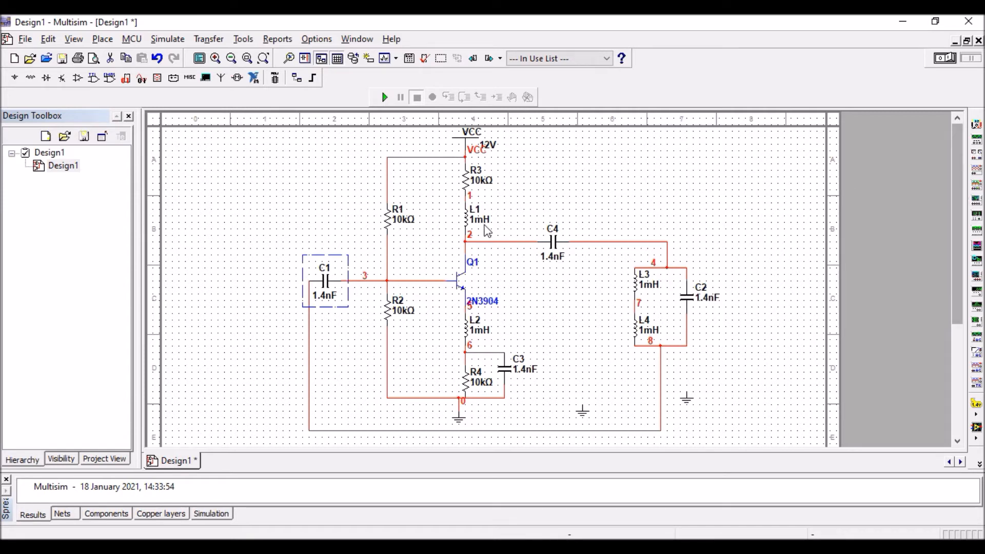
pyautogui.doubleClick(480, 184)
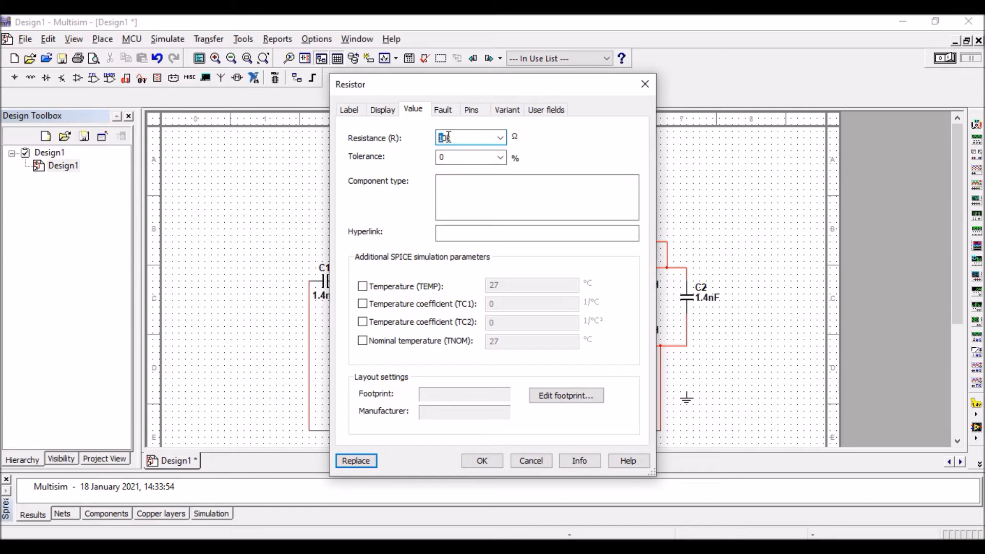
pyautogui.write('27')
pyautogui.doubleClick(445, 137)
pyautogui.press('BackSpace')
pyautogui.write('27')
pyautogui.click(483, 460)
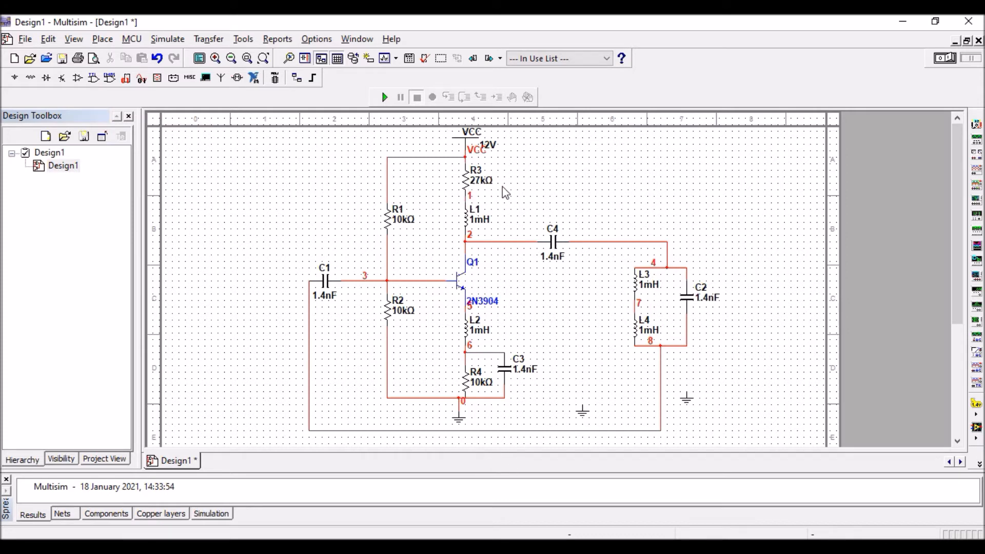
# - Set the inductance of L1 to 1.5 mH
pyautogui.doubleClick(483, 217)
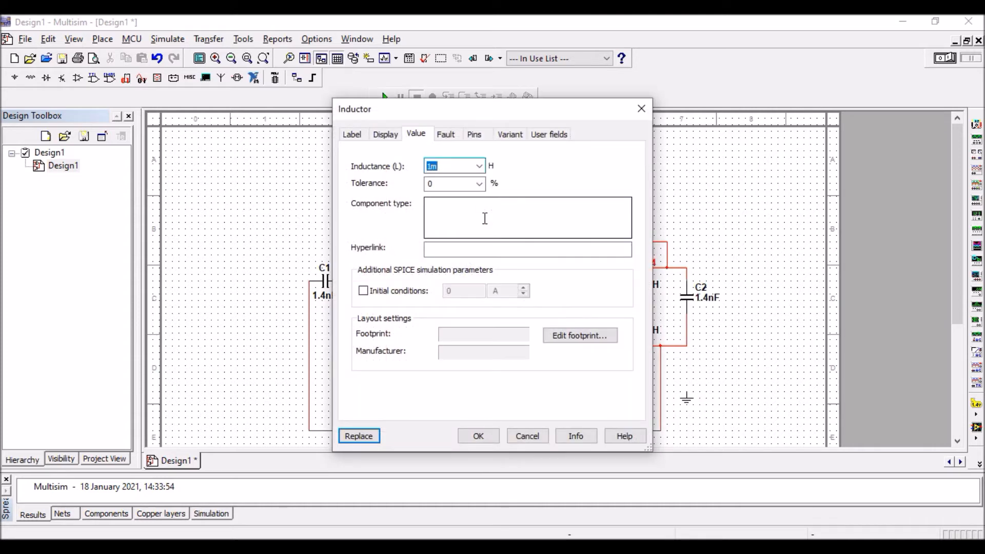
pyautogui.click(429, 166)
pyautogui.write('.5')
pyautogui.click(478, 436)
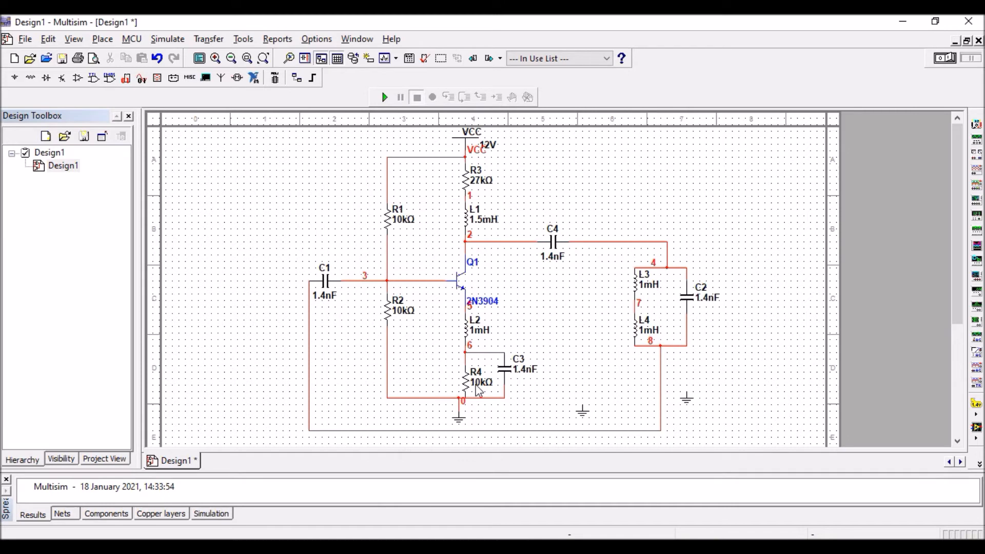
# - Set the resistance of R3 to 120 Ω
pyautogui.doubleClick(480, 177)
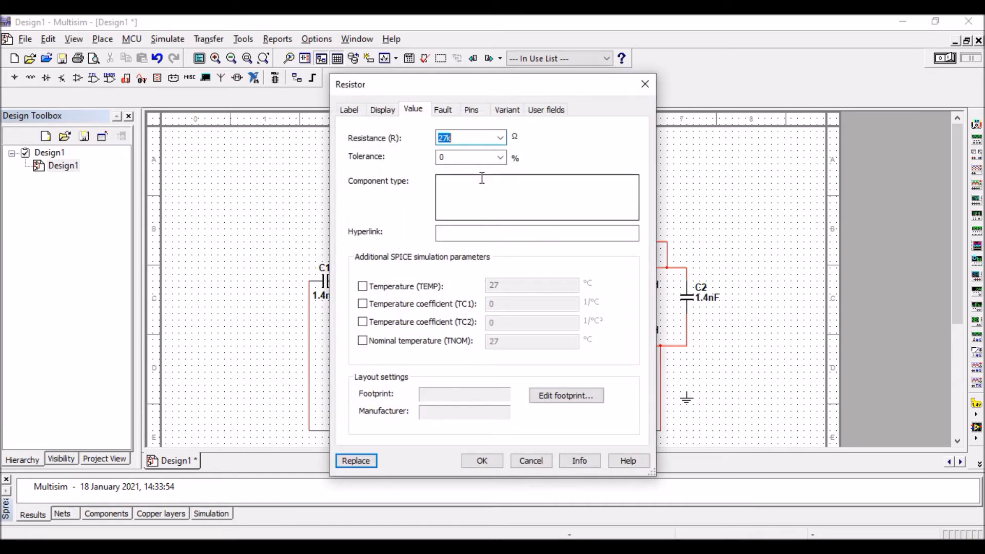
pyautogui.write('120')
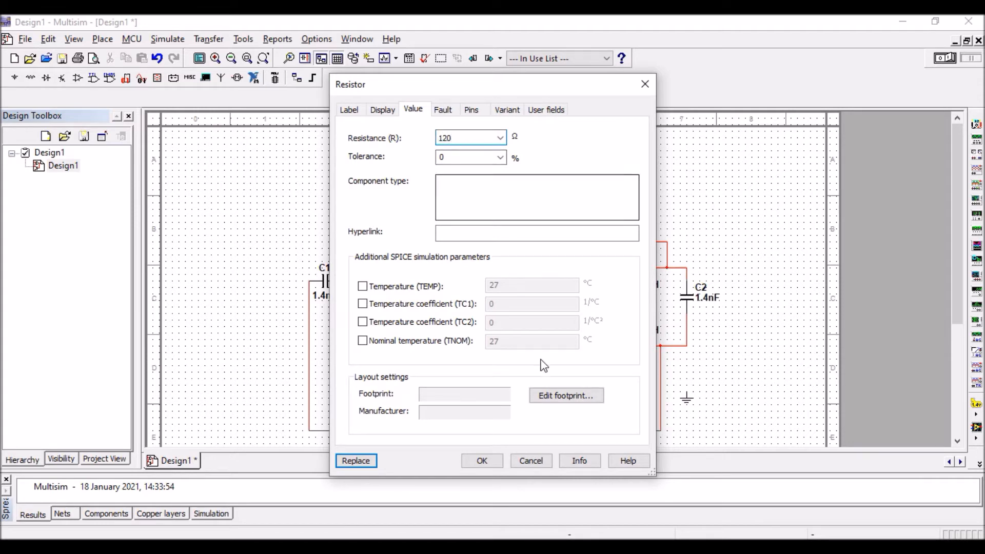
pyautogui.click(479, 461)
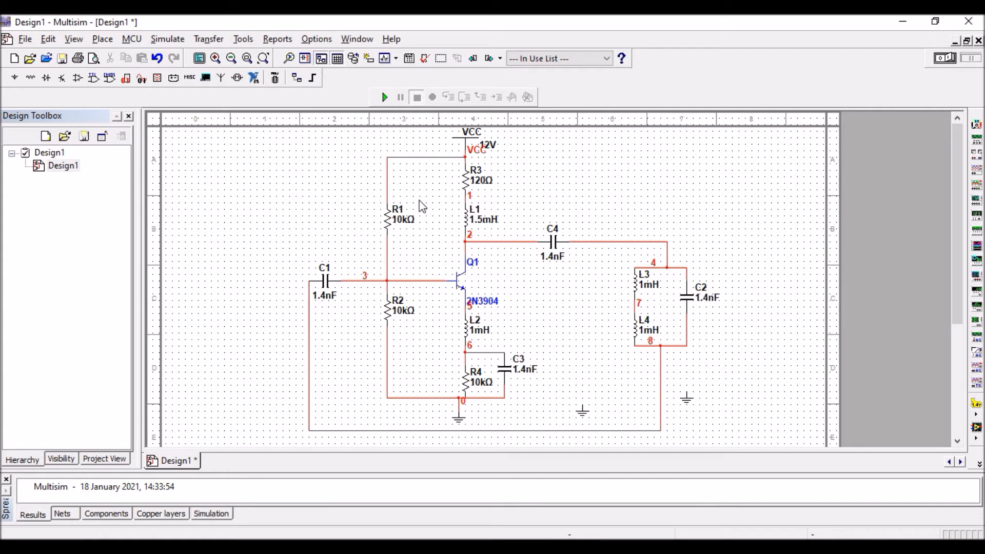
# - Set the resistance of R1 to 27 kΩ
pyautogui.doubleClick(399, 218)
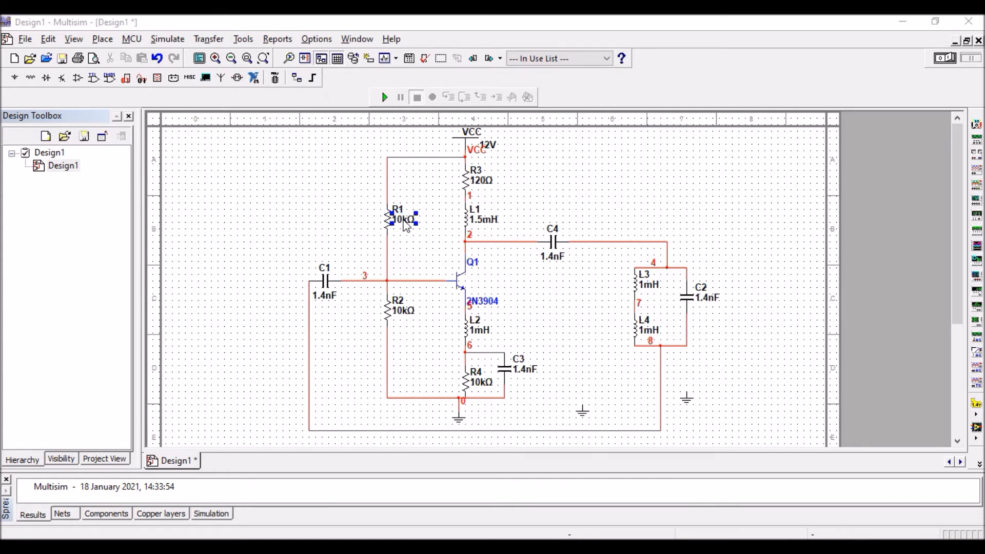
pyautogui.click(448, 138)
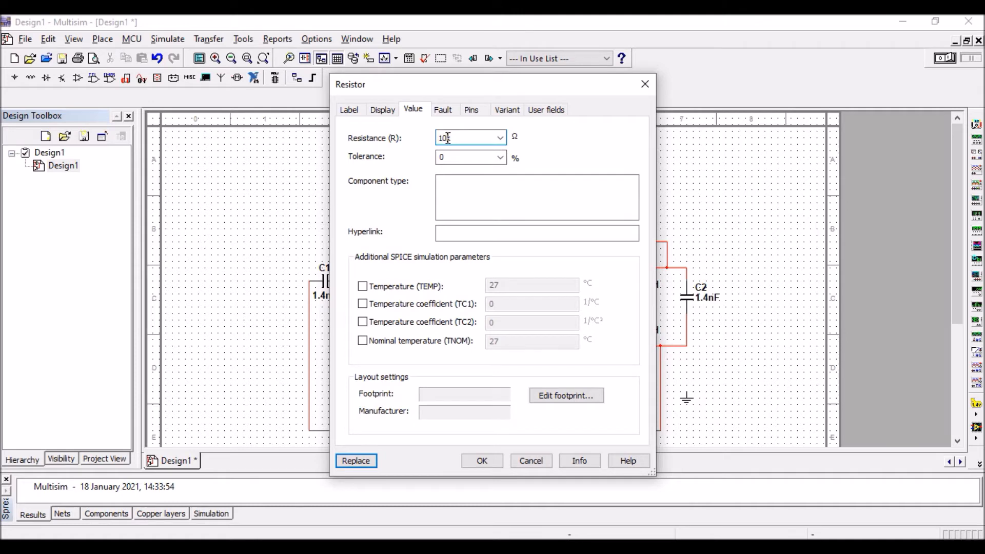
pyautogui.press('BackSpace')
pyautogui.press('BackSpace')
pyautogui.write('2')
pyautogui.click(482, 461)
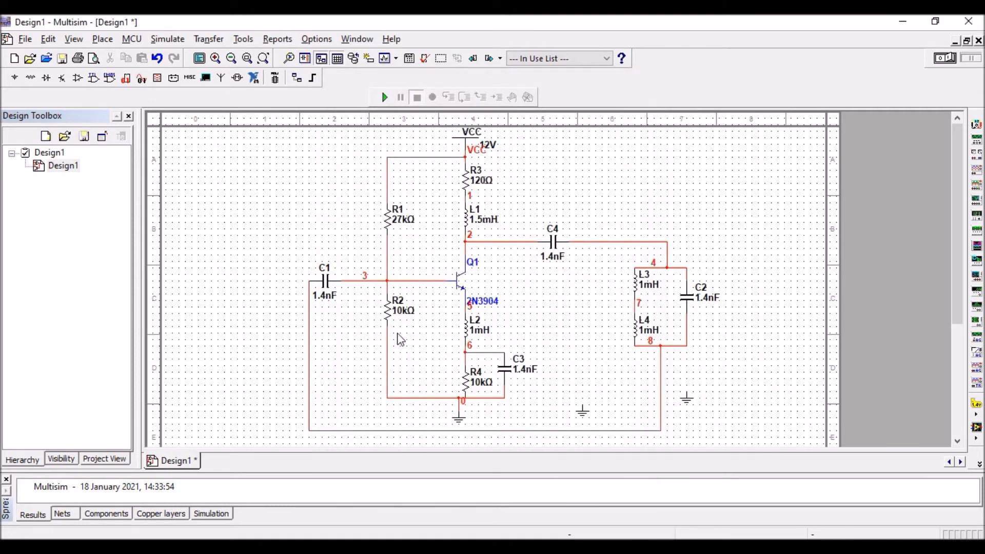
# - Set the resistance of R2 to 6.8 kΩ
pyautogui.doubleClick(399, 302)
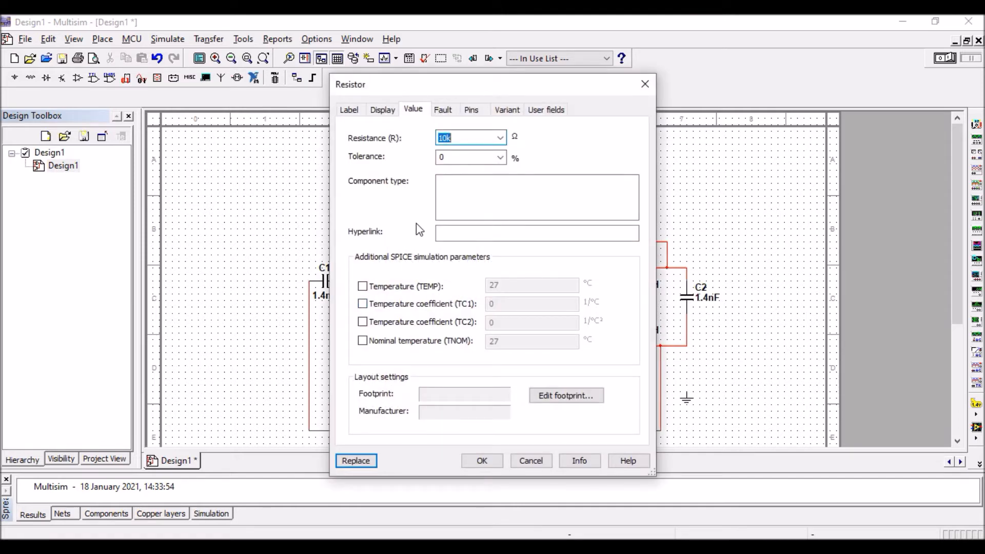
pyautogui.click(444, 138)
pyautogui.moveTo(442, 138); pyautogui.dragTo(433, 142)
pyautogui.write('6.8k')
pyautogui.click(479, 460)
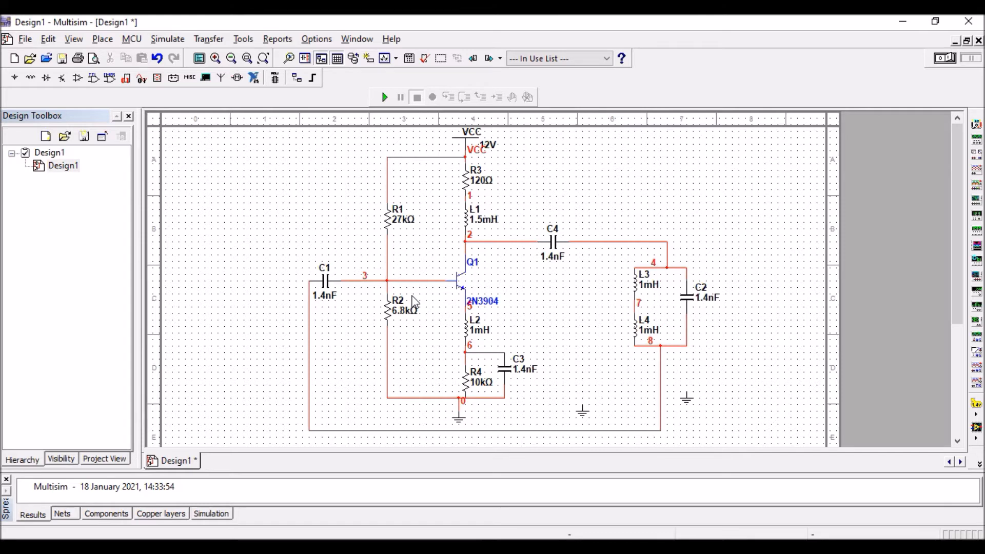
# - Set the inductance of L2 to 1.5 mH
pyautogui.doubleClick(475, 329)
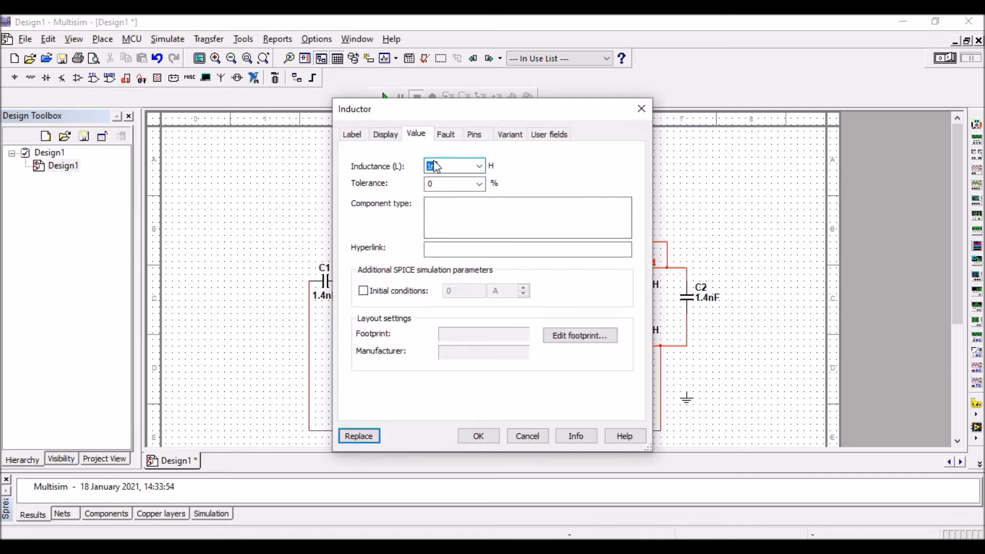
pyautogui.click(433, 162)
pyautogui.write('.5')
pyautogui.click(479, 437)
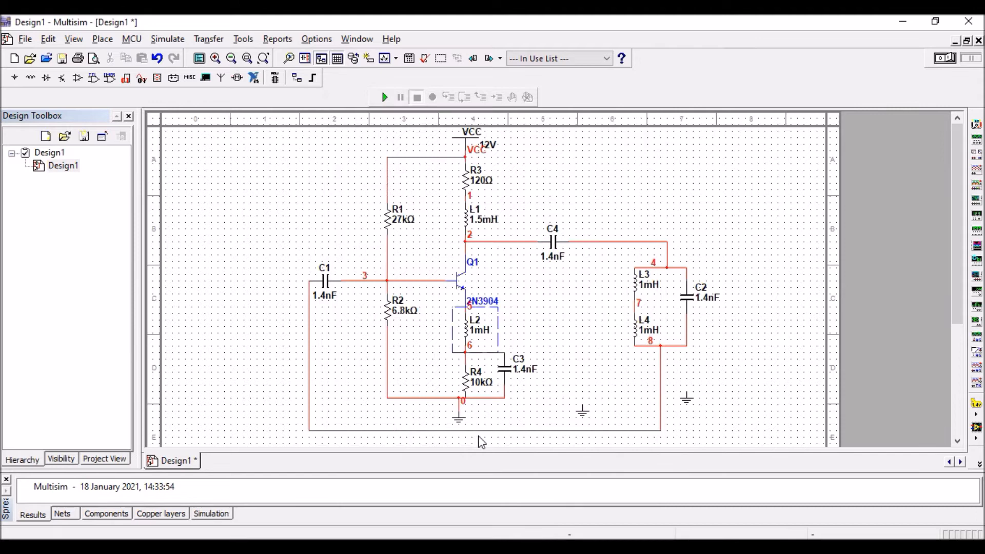
# - Set the resistance of R4 to 1 kΩ
pyautogui.click(489, 384)
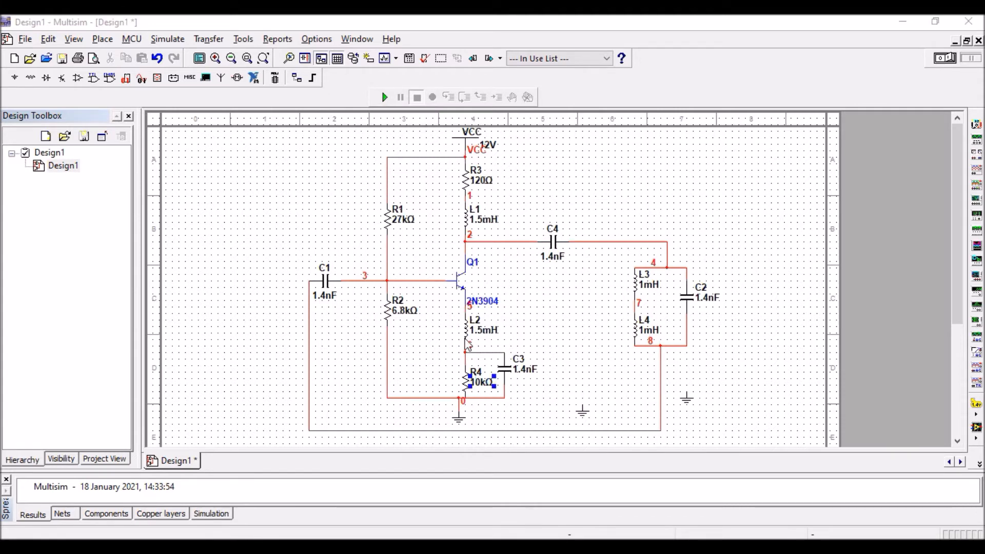
pyautogui.click(446, 139)
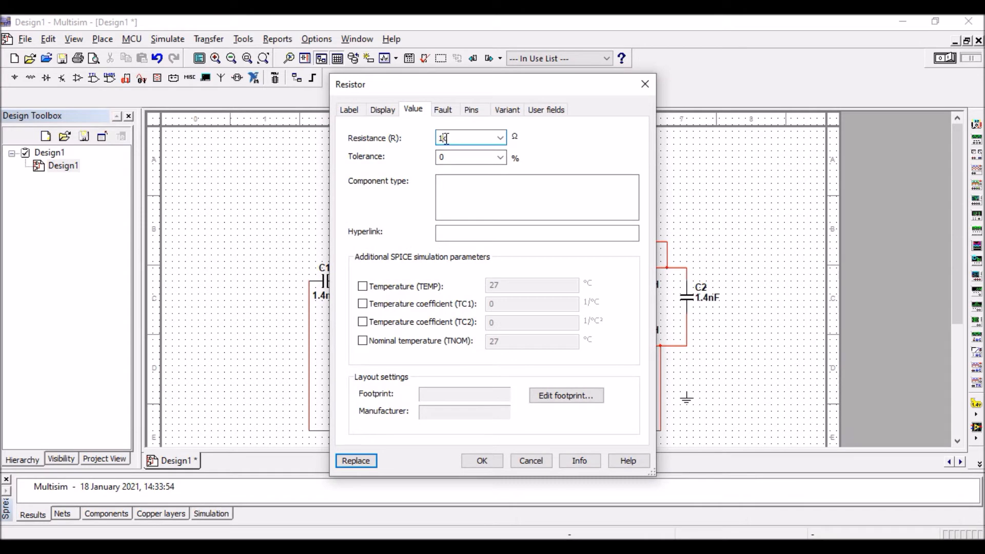
pyautogui.click(493, 461)
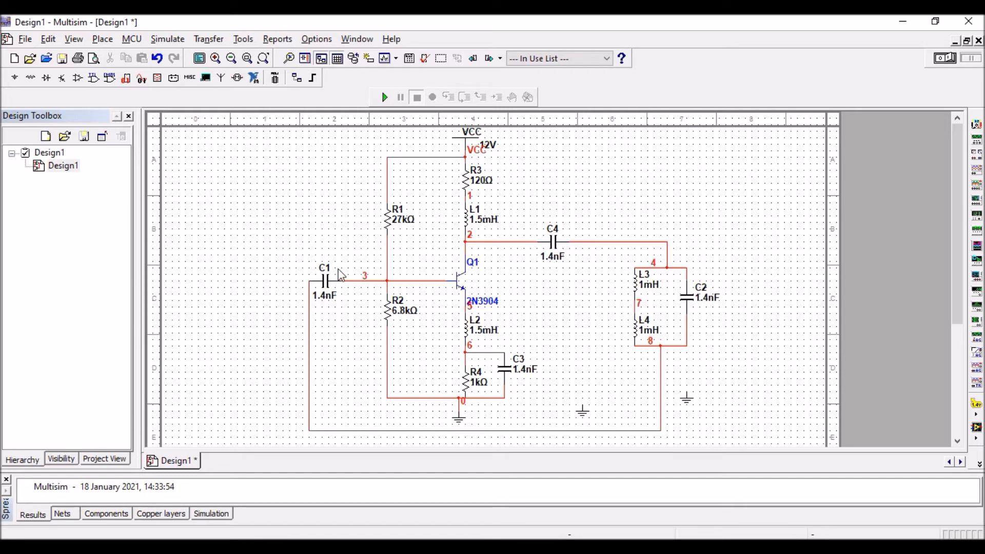
# - Set the capacitance of C4 to 1 µF
pyautogui.doubleClick(551, 254)
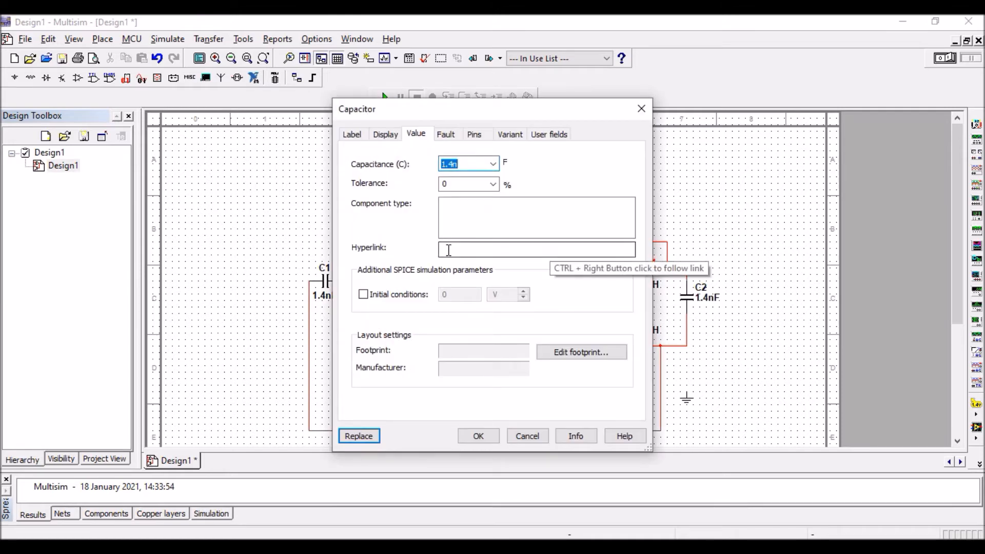
pyautogui.click(454, 164)
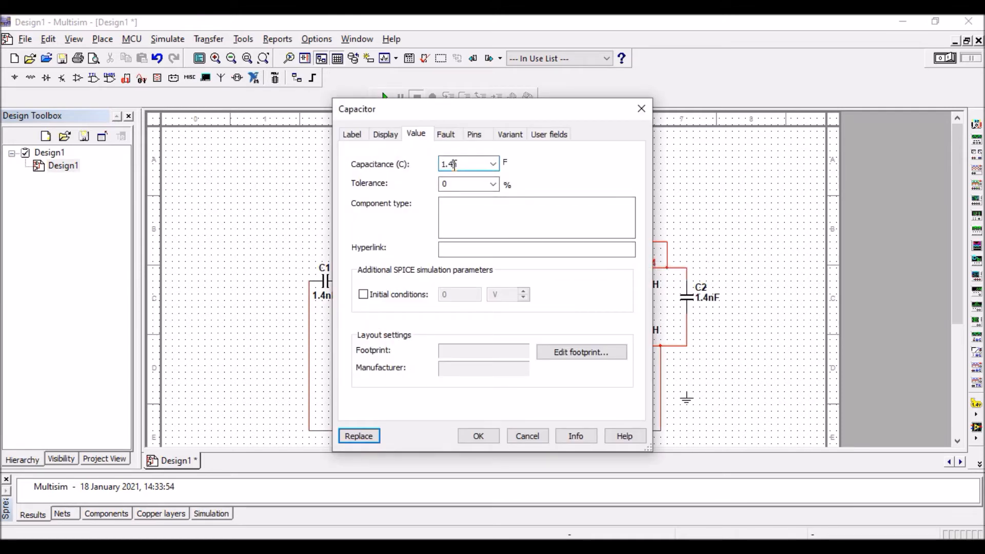
pyautogui.press('BackSpace')
pyautogui.press('BackSpace')
pyautogui.write('u')
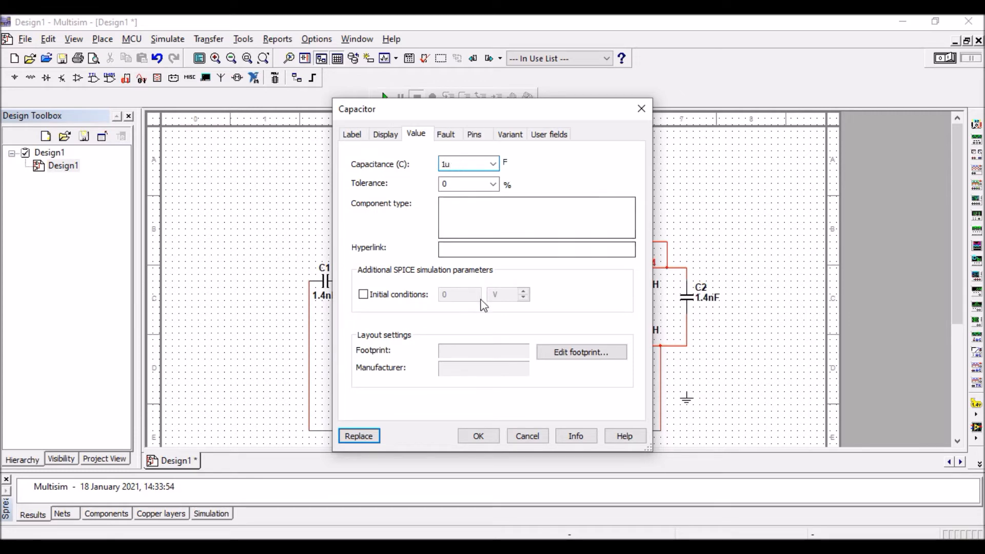
pyautogui.click(479, 436)
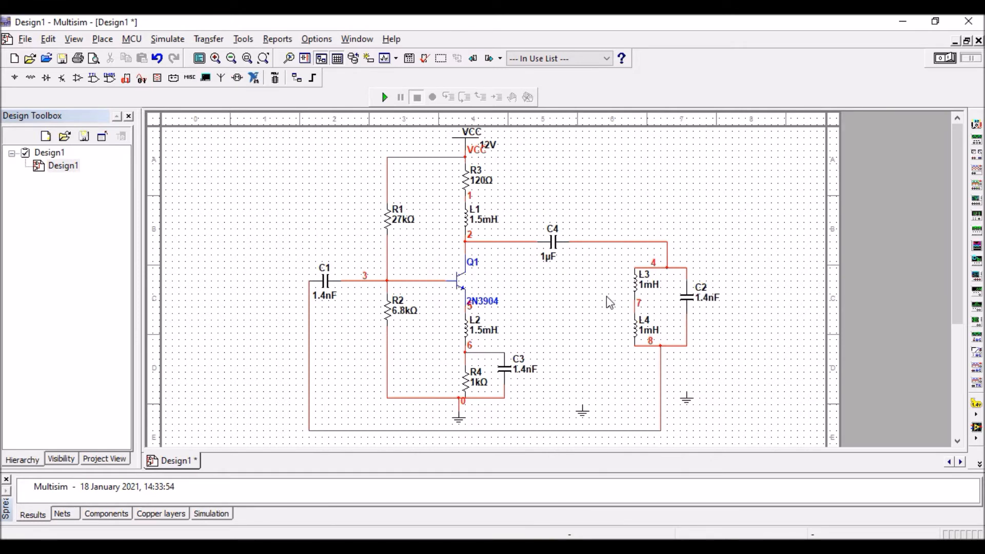
# - Set the inductance of L3 to 1 µH
pyautogui.doubleClick(650, 287)
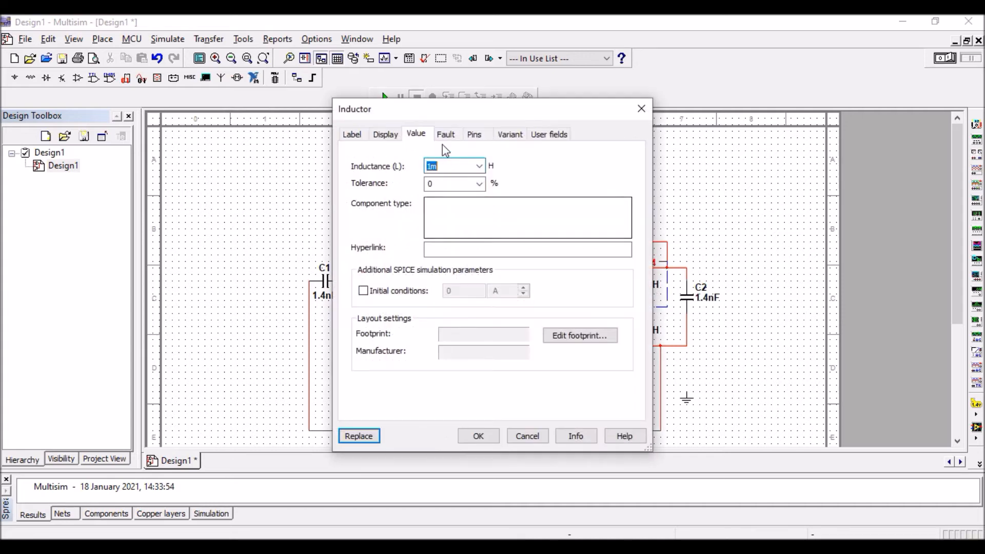
pyautogui.click(445, 167)
pyautogui.write('u')
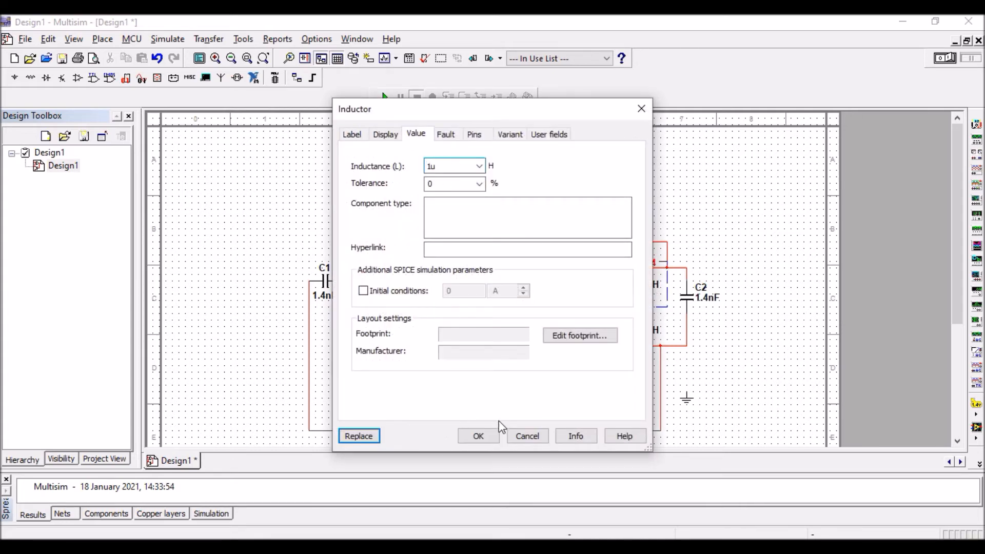
pyautogui.click(488, 441)
# - Set the inductance of L4 to 1 µH
pyautogui.click(648, 328)
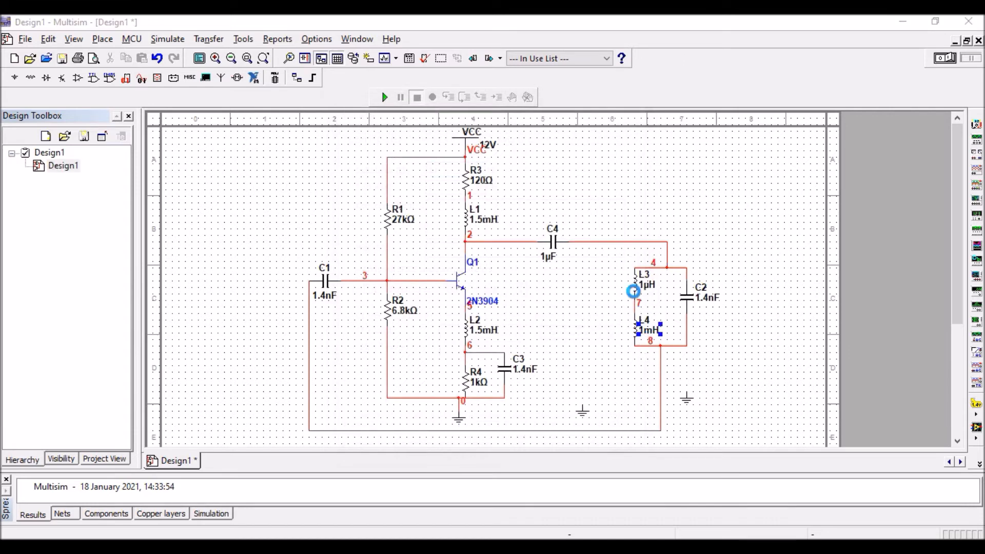
pyautogui.click(451, 168)
pyautogui.press('BackSpace')
pyautogui.write('u')
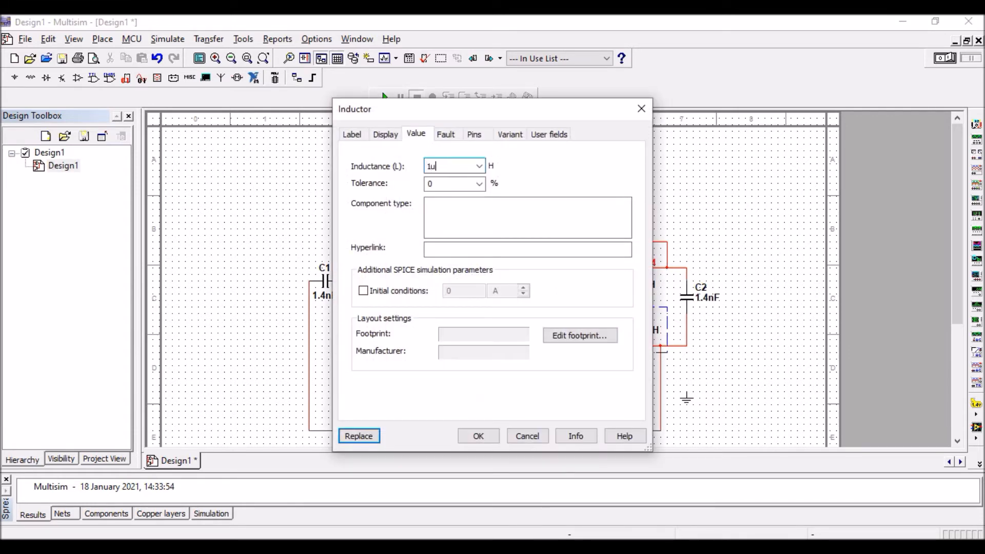
pyautogui.click(478, 437)
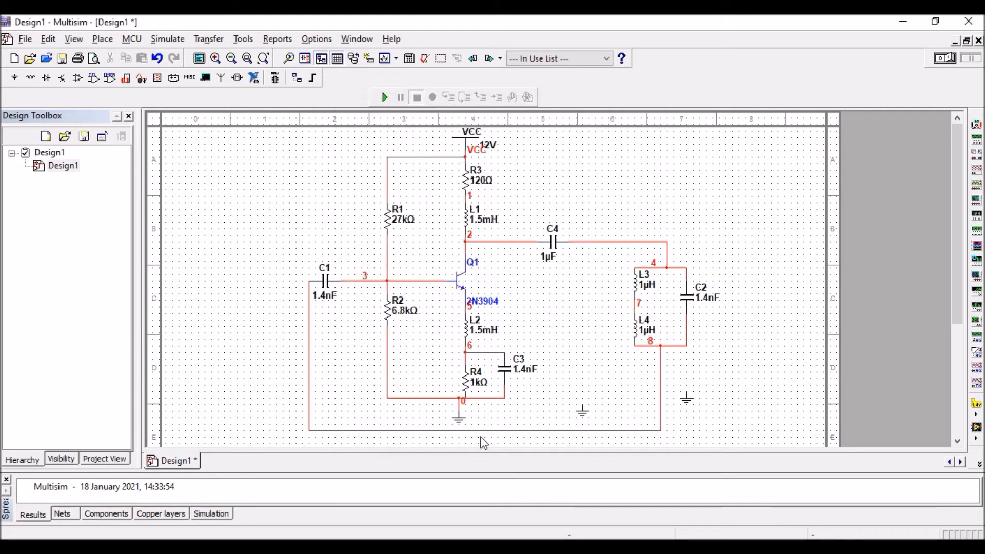
# - Set the capacitance of C2 to 100 pF
pyautogui.doubleClick(710, 294)
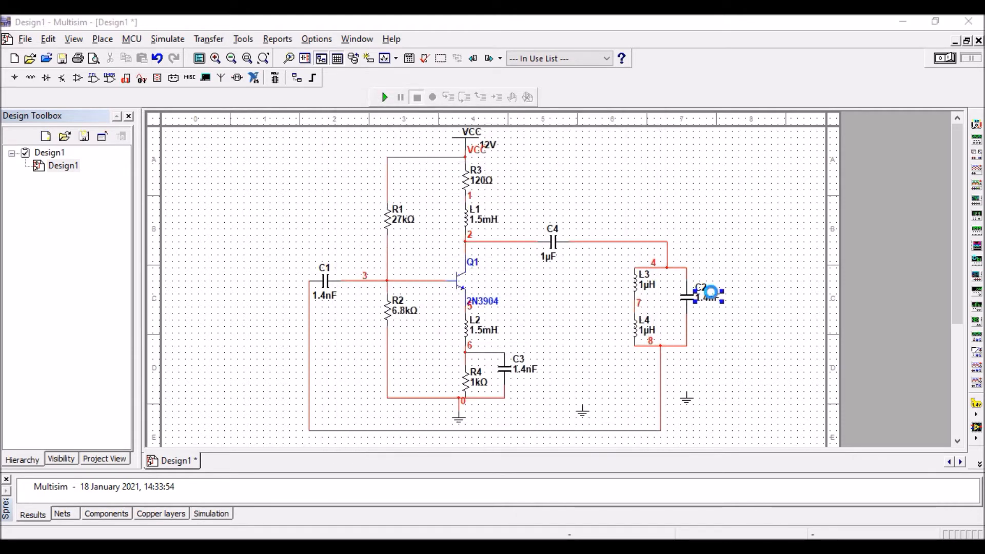
pyautogui.click(455, 163)
pyautogui.press('BackSpace')
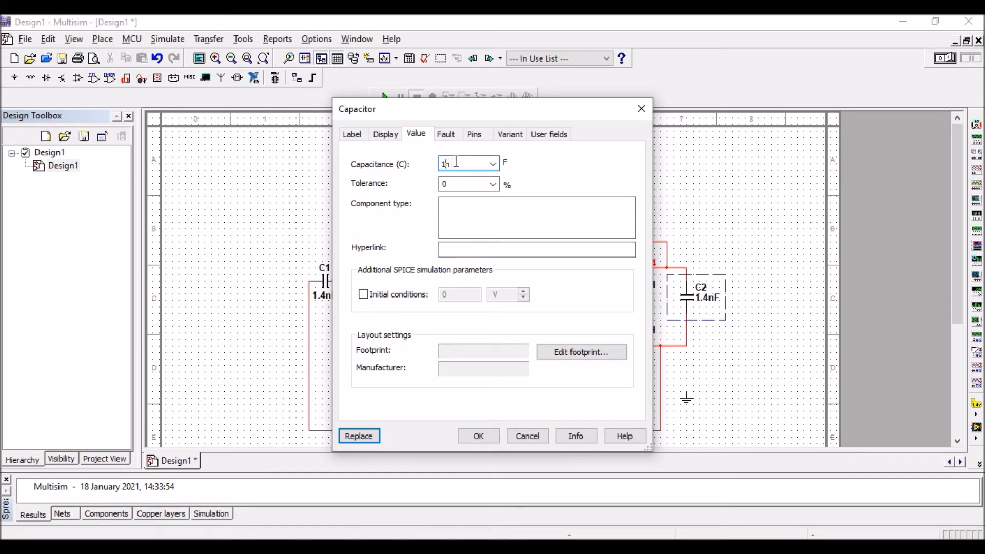
pyautogui.click(446, 163)
pyautogui.write('00p')
pyautogui.click(481, 432)
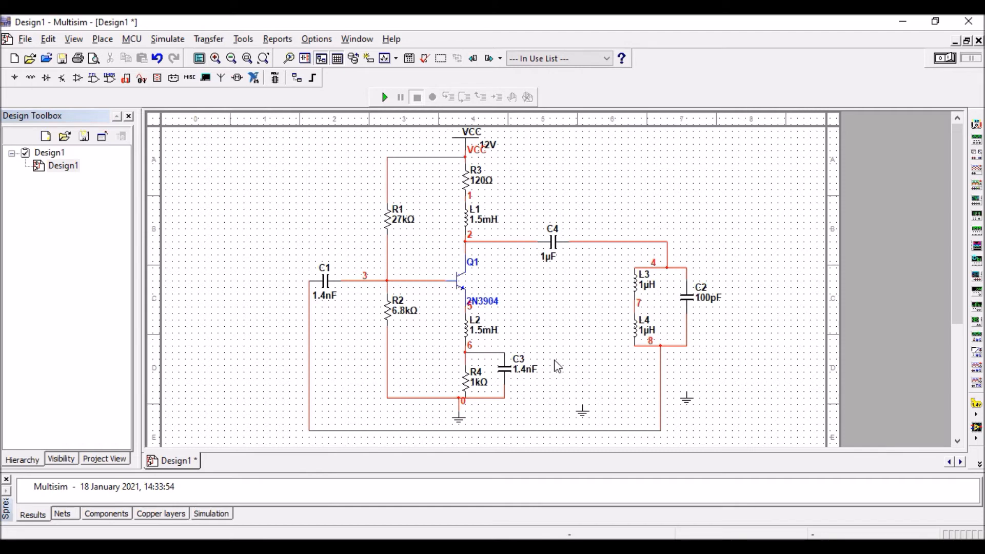
# - Set the capacitance of C3 to 1 µF
pyautogui.doubleClick(523, 369)
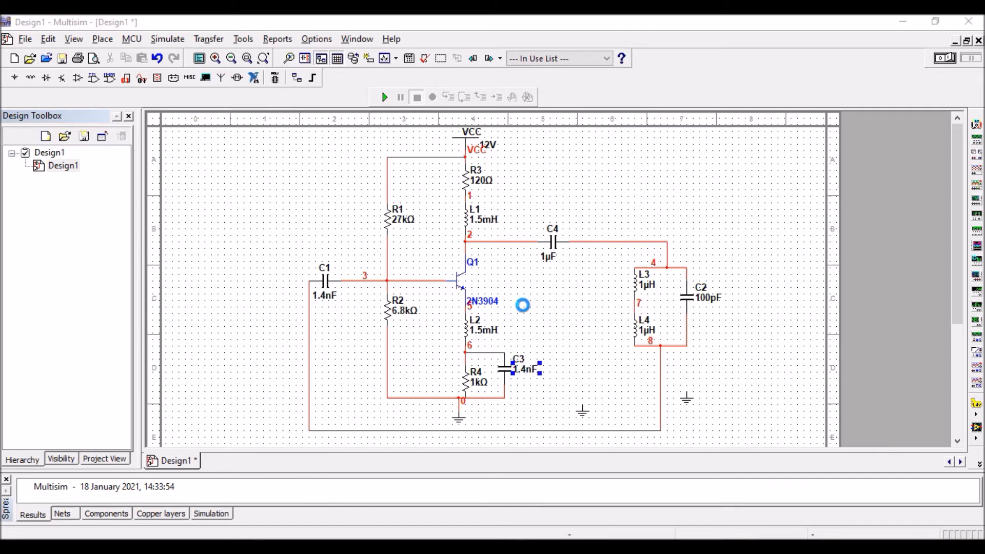
pyautogui.doubleClick(450, 164)
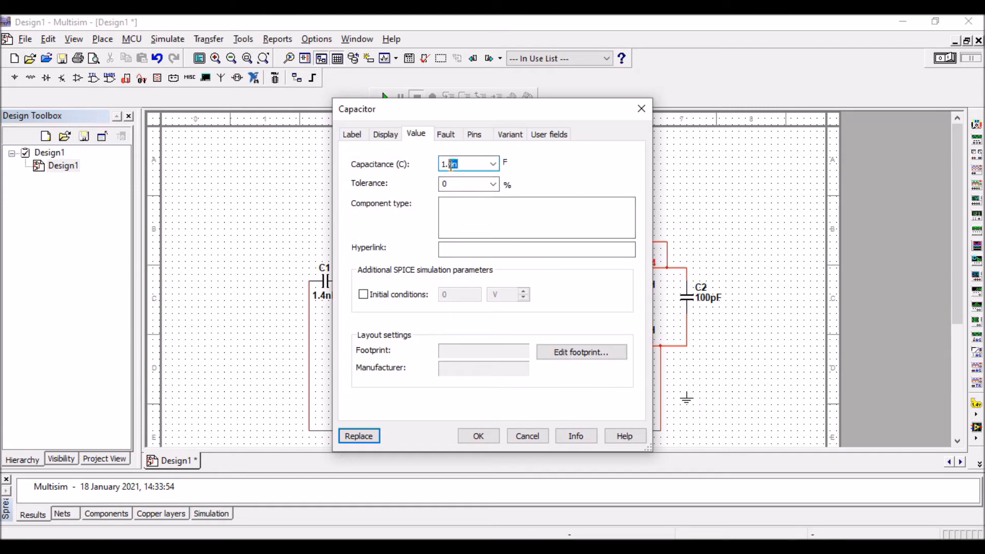
pyautogui.press('BackSpace')
pyautogui.press('BackSpace')
pyautogui.write('u')
pyautogui.click(479, 435)
# - Set the capacitance of C1 to 120 pF
pyautogui.doubleClick(330, 287)
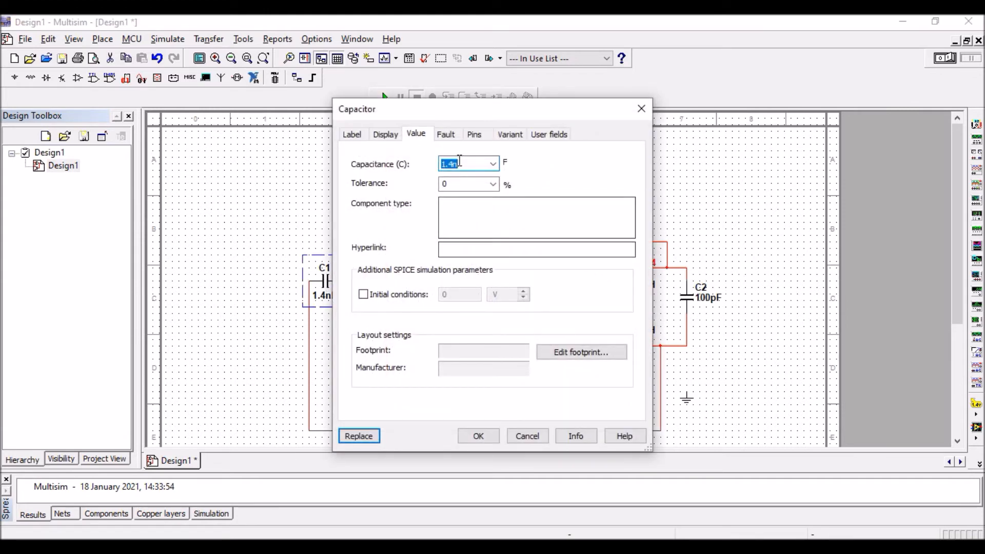
pyautogui.write('120p')
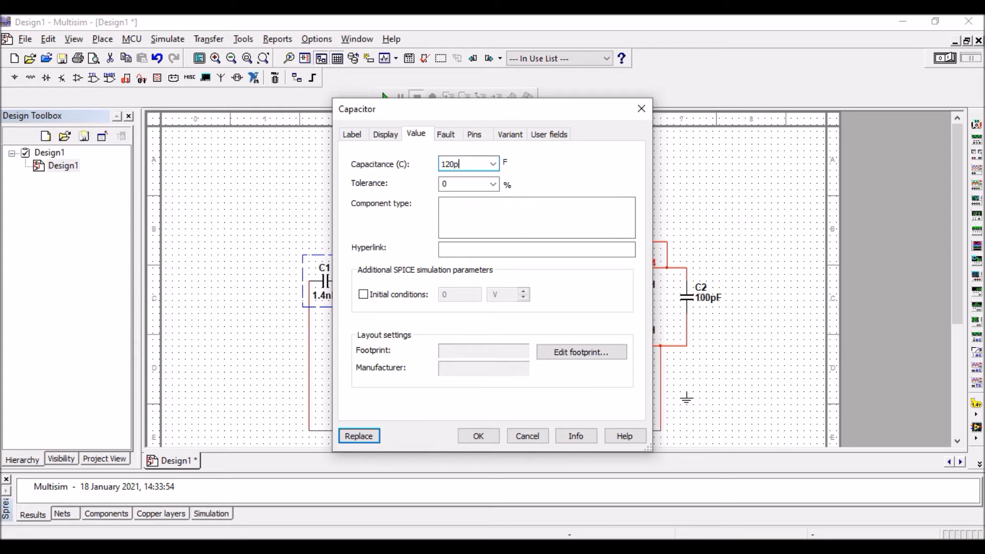
pyautogui.click(485, 434)
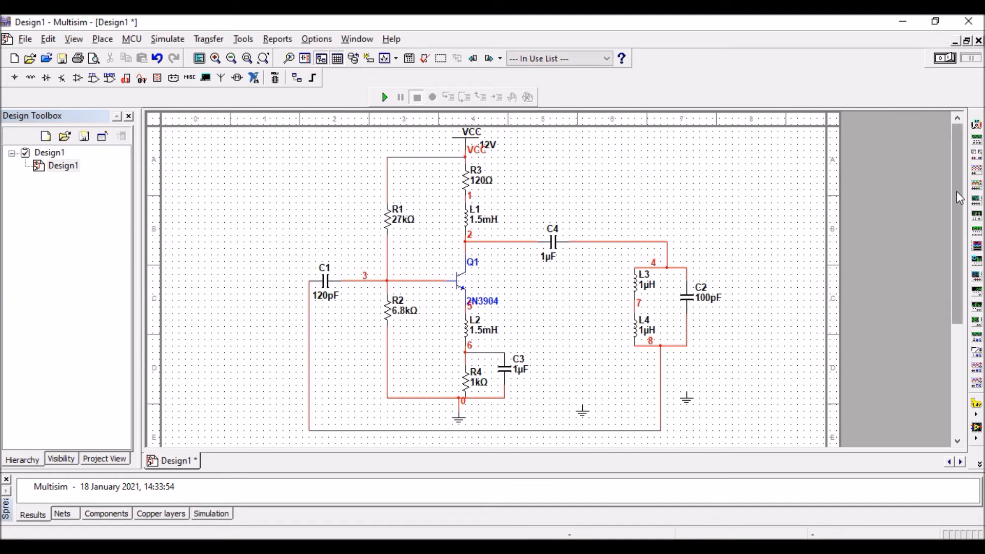
# - Place an oscilloscope above C2 and move the two unconnected grounds close to it, one below and one beside it
pyautogui.click(976, 170)
pyautogui.click(738, 165)
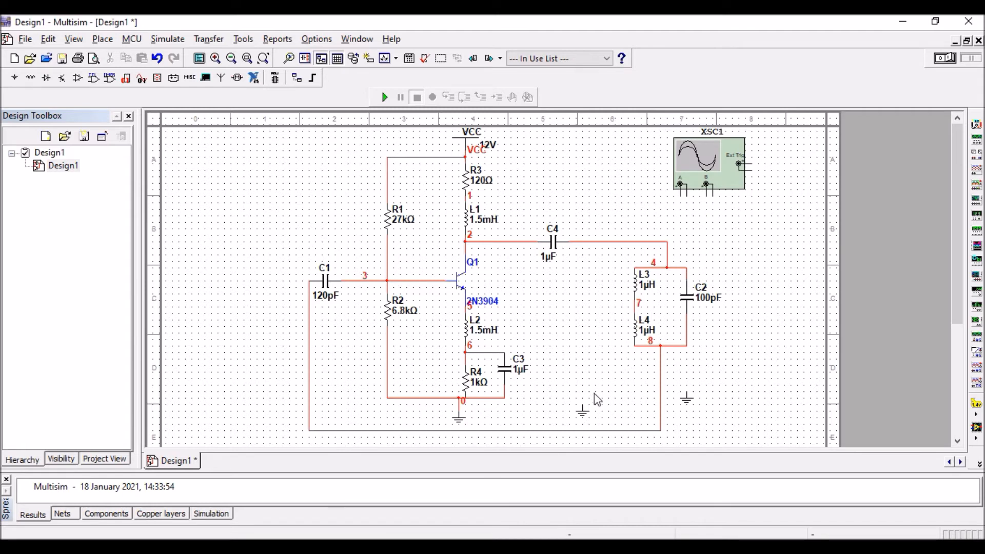
pyautogui.moveTo(588, 413); pyautogui.dragTo(753, 246)
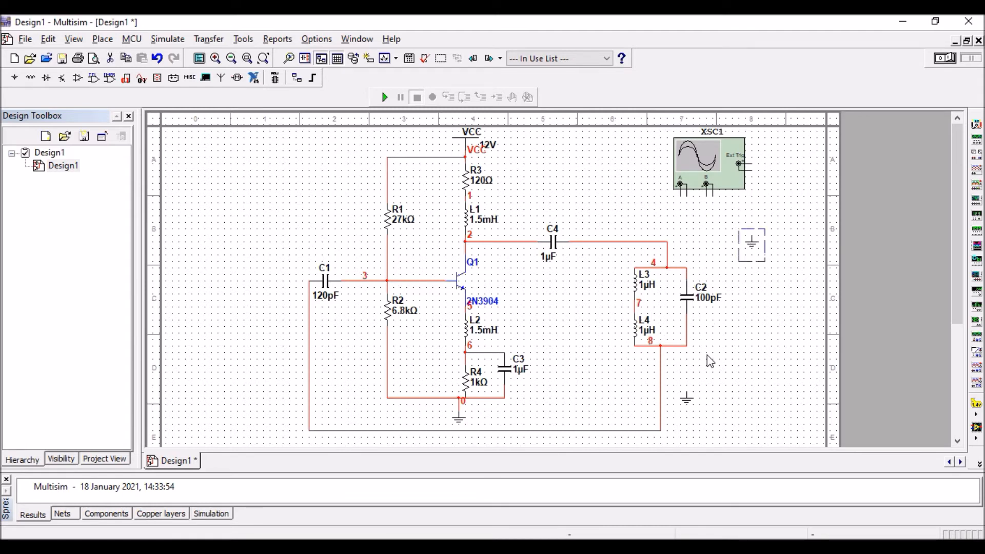
pyautogui.click(688, 395)
pyautogui.moveTo(825, 167); pyautogui.dragTo(786, 182)
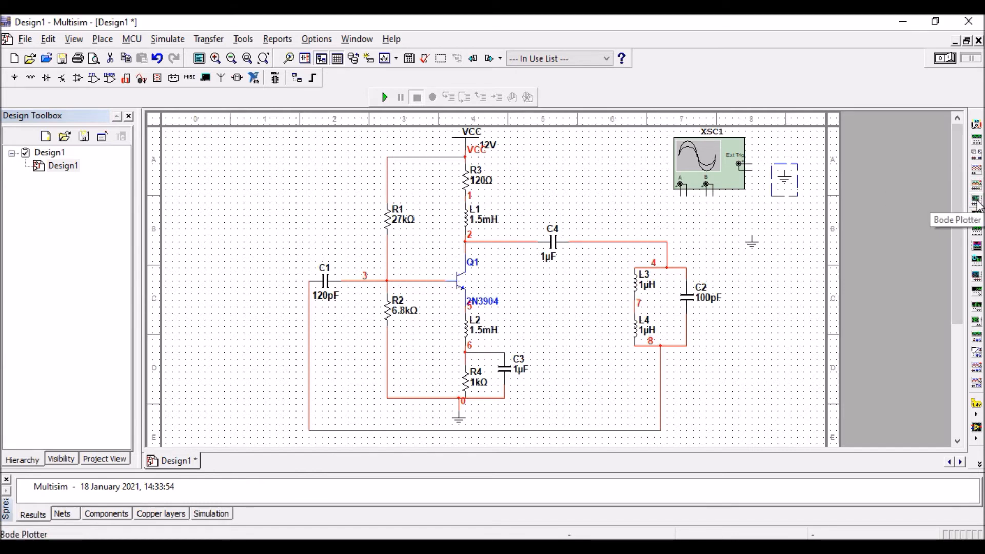
# - Place a frequency counter on the wire after C4, then wire the oscilloscope's channel A to that net and its negative and external trigger terminals to ground
pyautogui.click(976, 215)
pyautogui.click(617, 203)
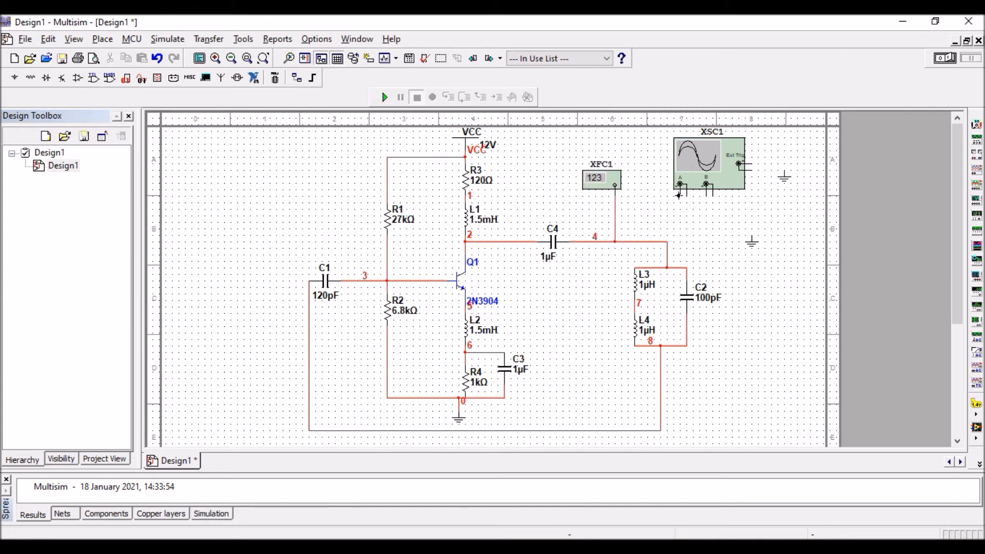
pyautogui.click(681, 193)
pyautogui.click(635, 241)
pyautogui.click(688, 194)
pyautogui.click(751, 235)
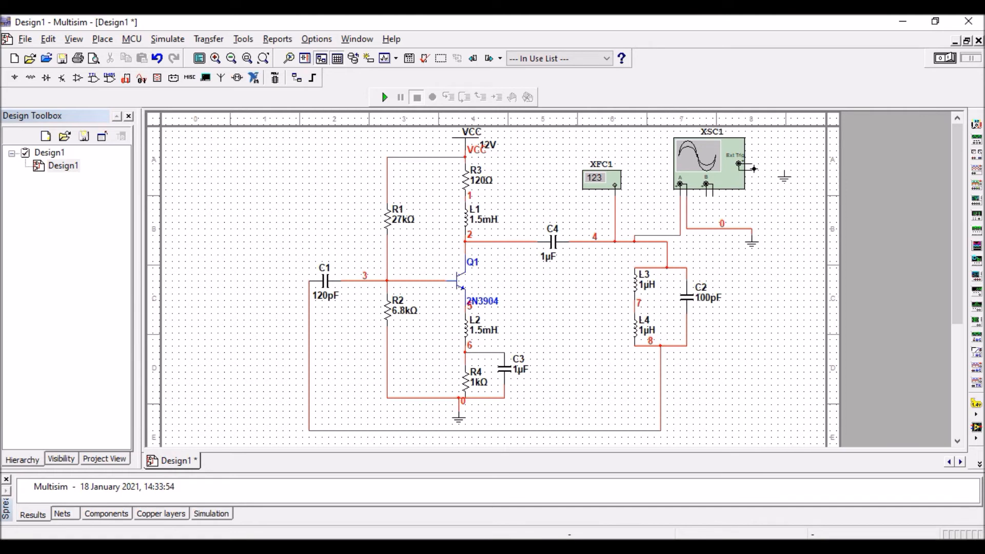
pyautogui.click(754, 229)
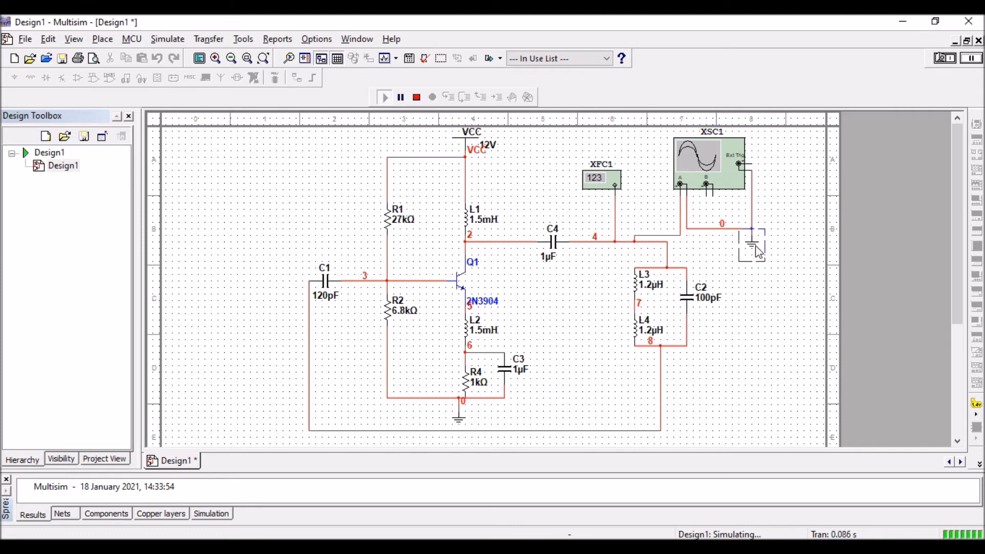
# - Stop the simulation, paste a copy of the oscilloscope's ground beside the LC network, and wire it to the junction of L3 and L4
pyautogui.rightClick(755, 246)
pyautogui.click(417, 97)
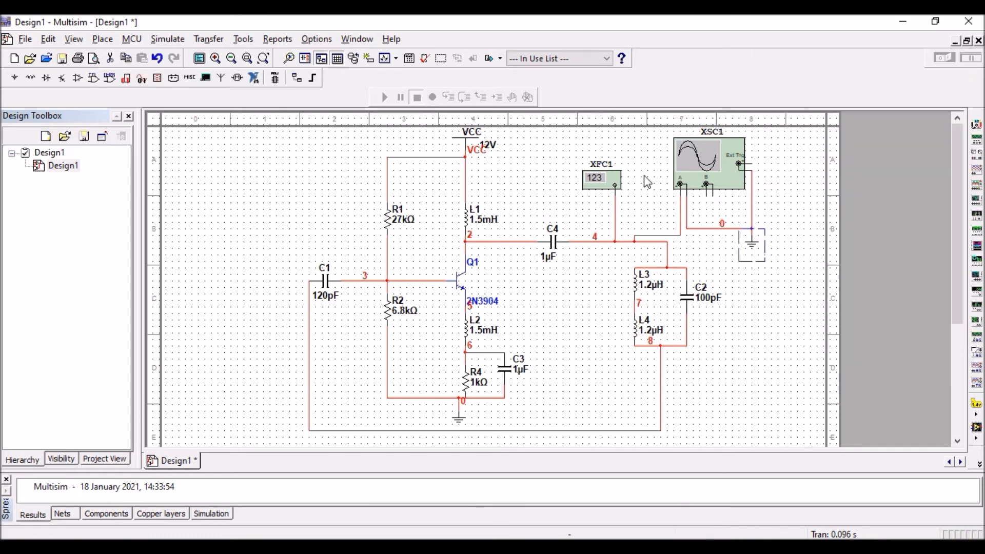
pyautogui.rightClick(754, 246)
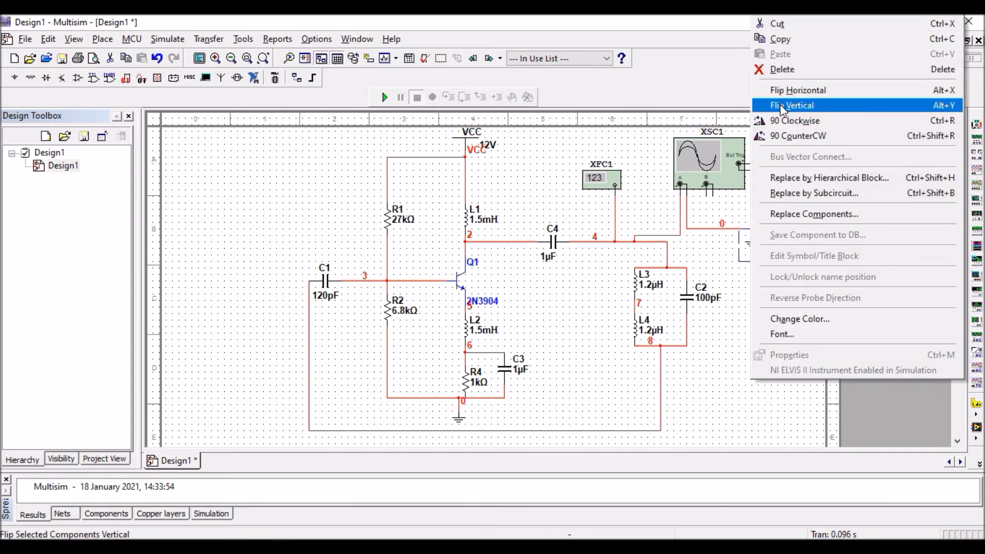
pyautogui.click(779, 39)
pyautogui.rightClick(605, 307)
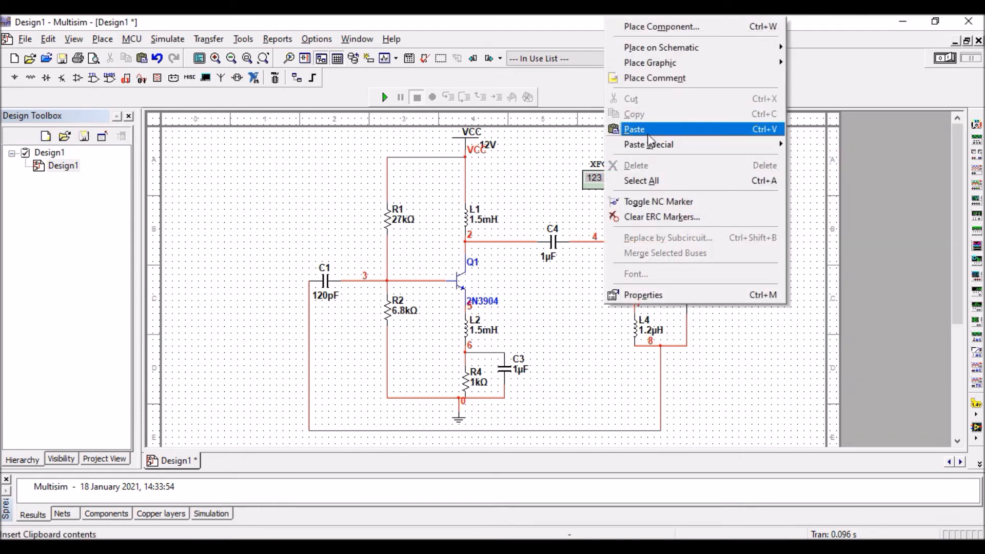
pyautogui.click(635, 130)
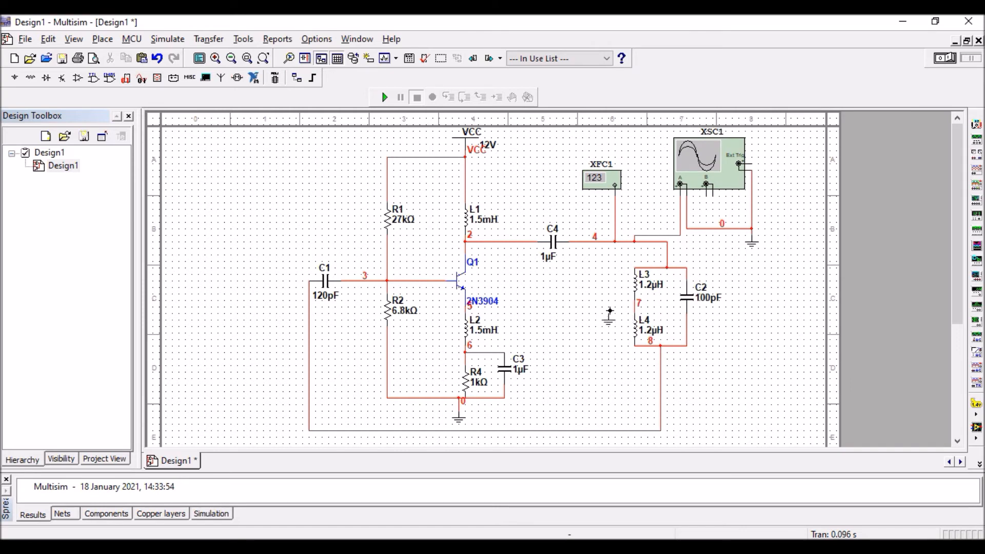
pyautogui.click(634, 306)
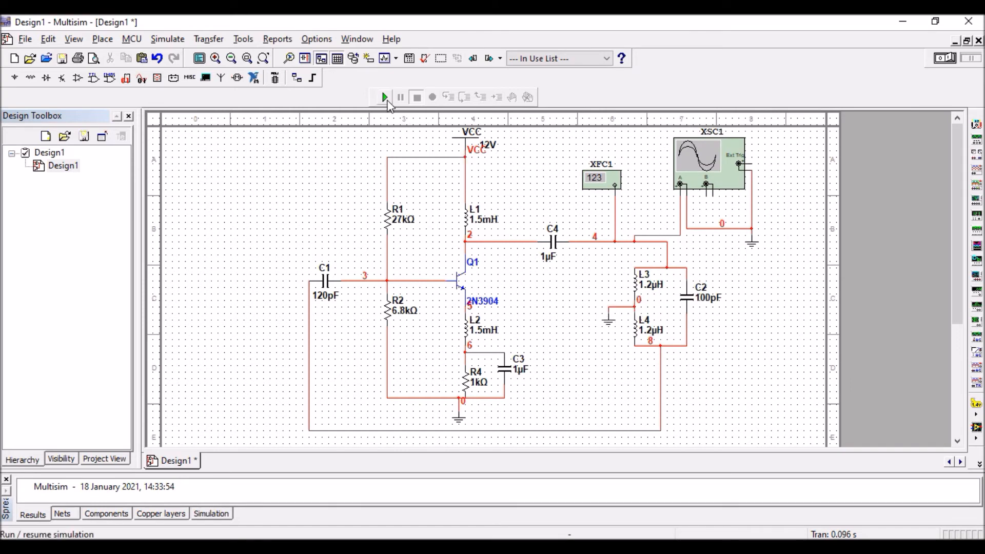
# - Run the simulation and check the output trace on the oscilloscope, then close its display
pyautogui.click(386, 98)
pyautogui.doubleClick(692, 154)
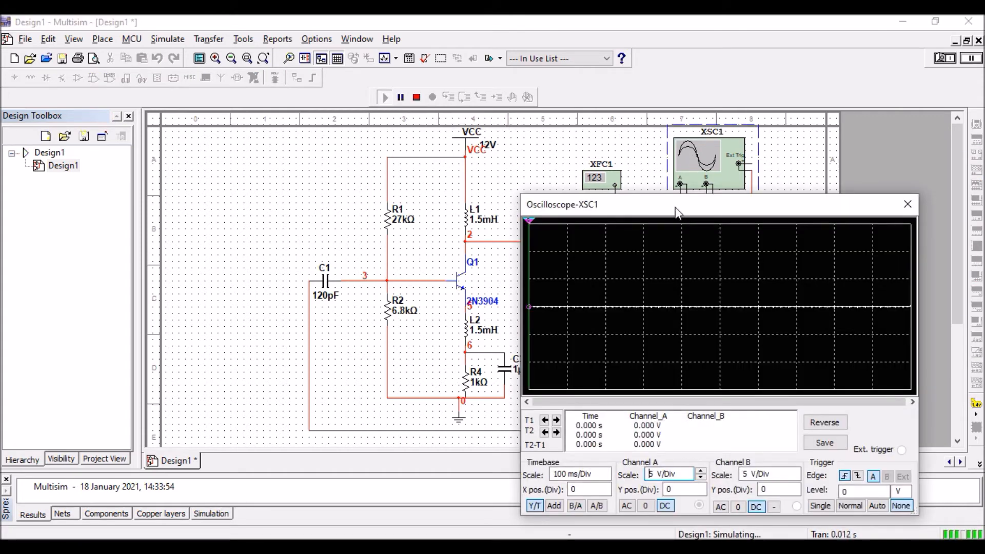
pyautogui.moveTo(676, 208); pyautogui.dragTo(628, 144)
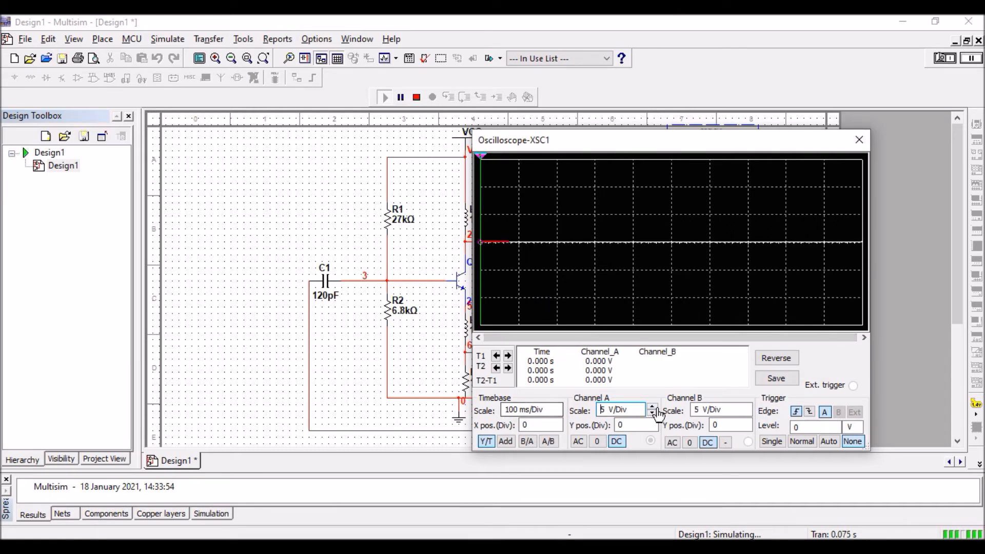
pyautogui.click(859, 140)
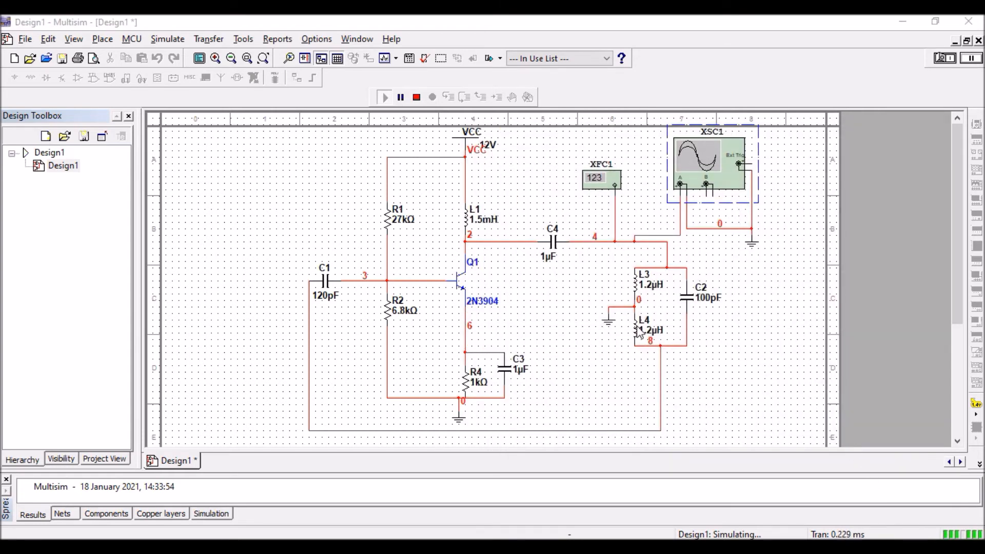
# - Restart the simulation, open the oscilloscope display and adjust its timebase to 20 ns/Div
pyautogui.click(417, 98)
pyautogui.click(384, 98)
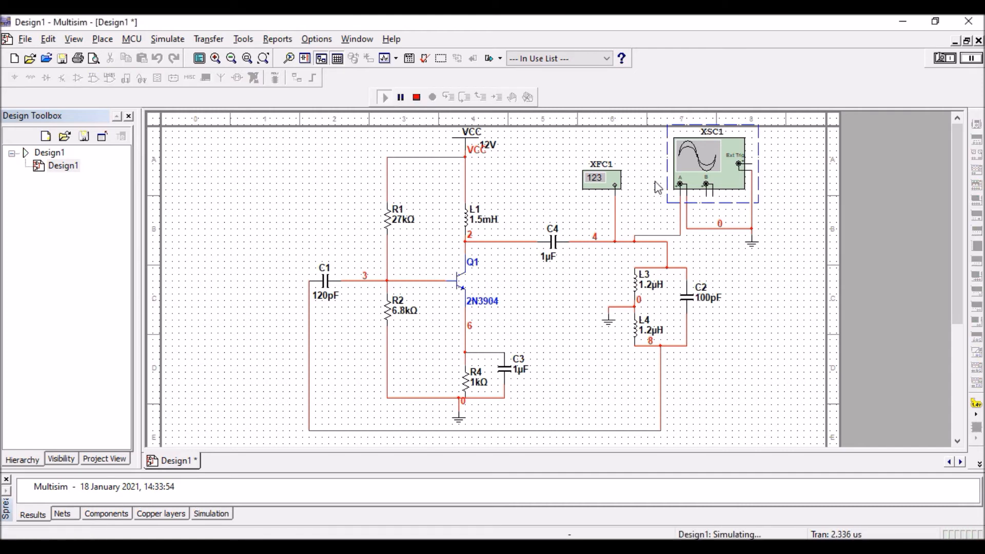
pyautogui.doubleClick(704, 175)
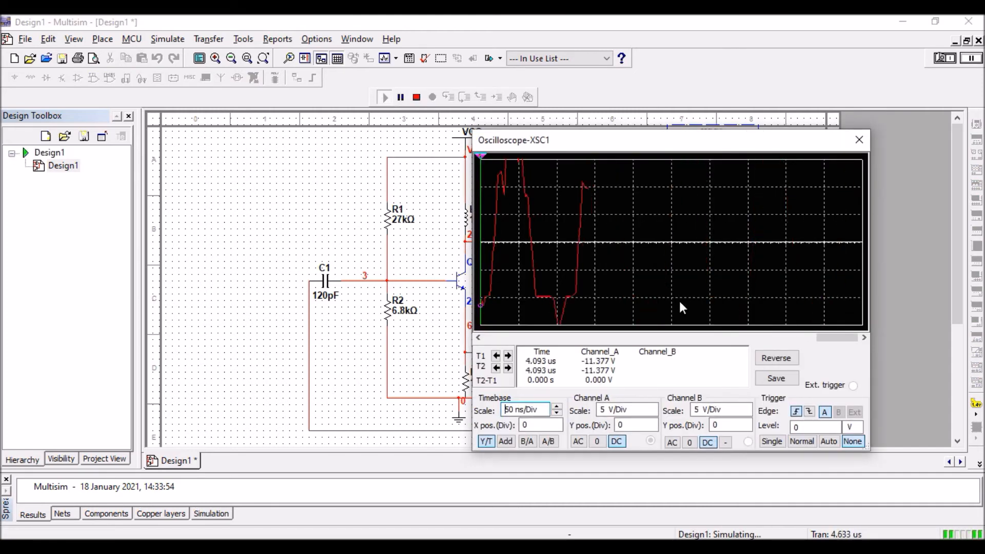
pyautogui.click(556, 407)
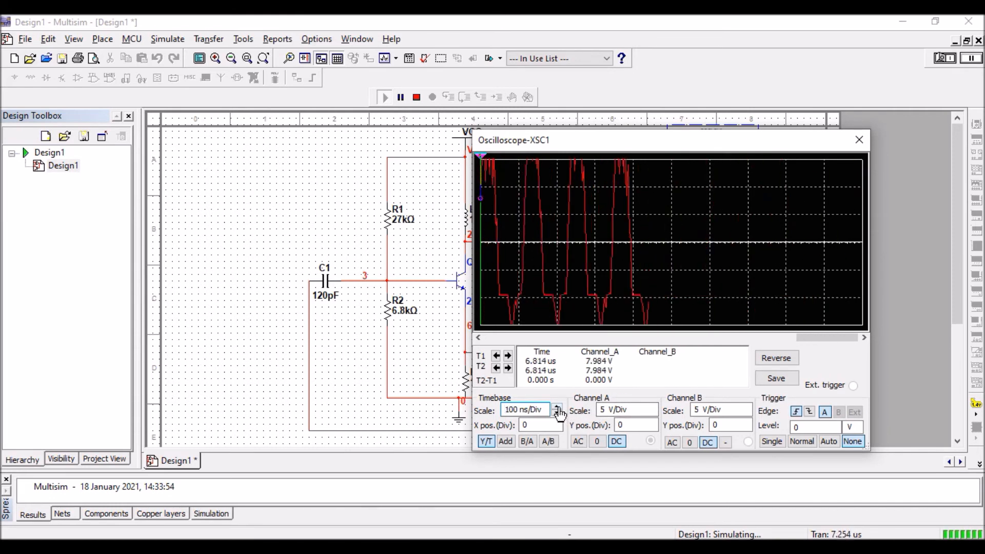
pyautogui.click(557, 408)
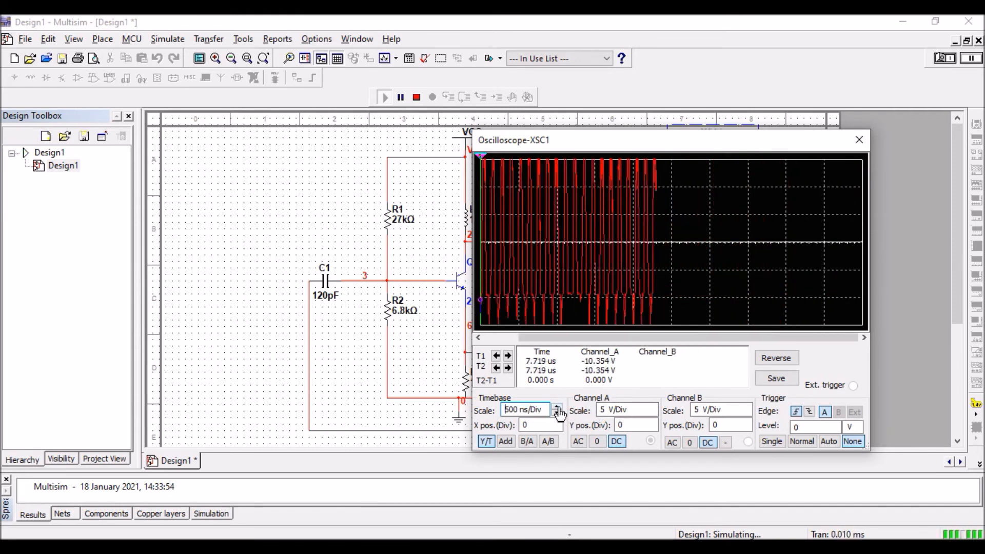
pyautogui.click(557, 413)
pyautogui.click(557, 414)
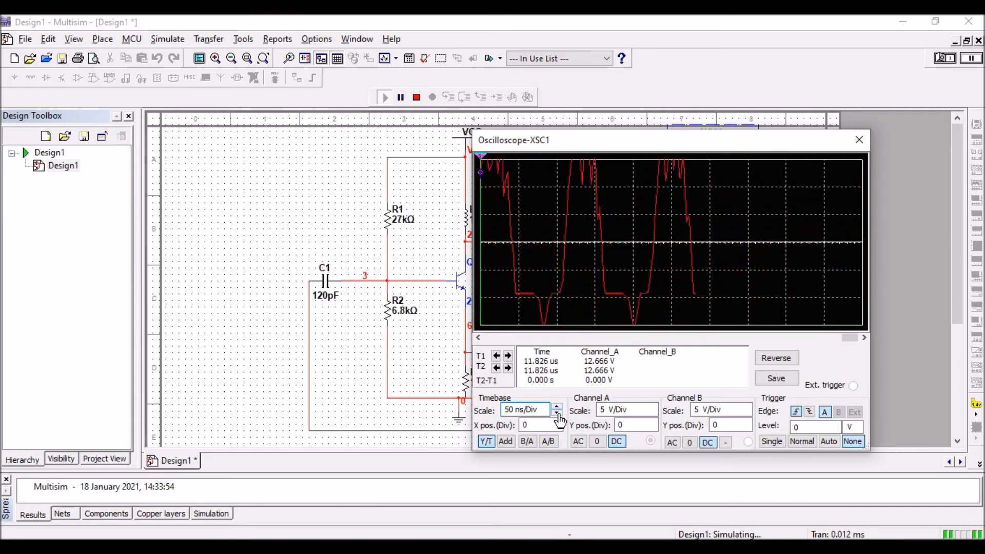
pyautogui.click(557, 413)
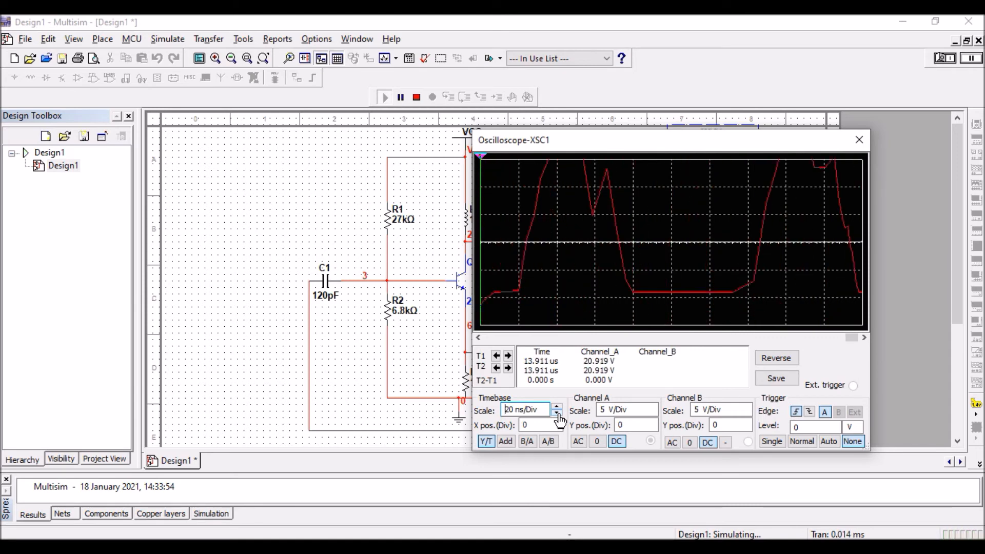
# - Set the oscilloscope's channel A scale to 20 V/Div and its timebase to 100 ns/Div, then close the display
pyautogui.click(653, 407)
pyautogui.click(653, 407)
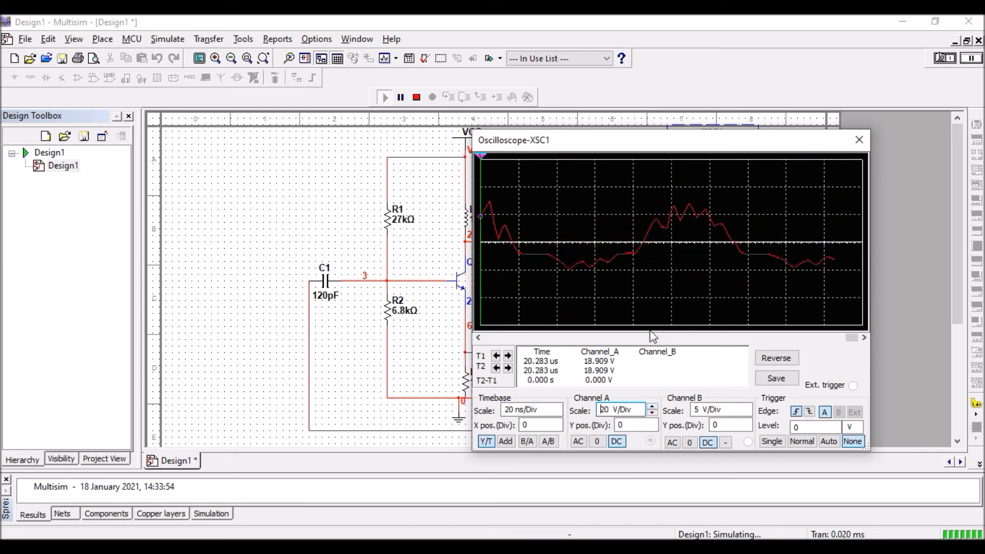
pyautogui.click(557, 414)
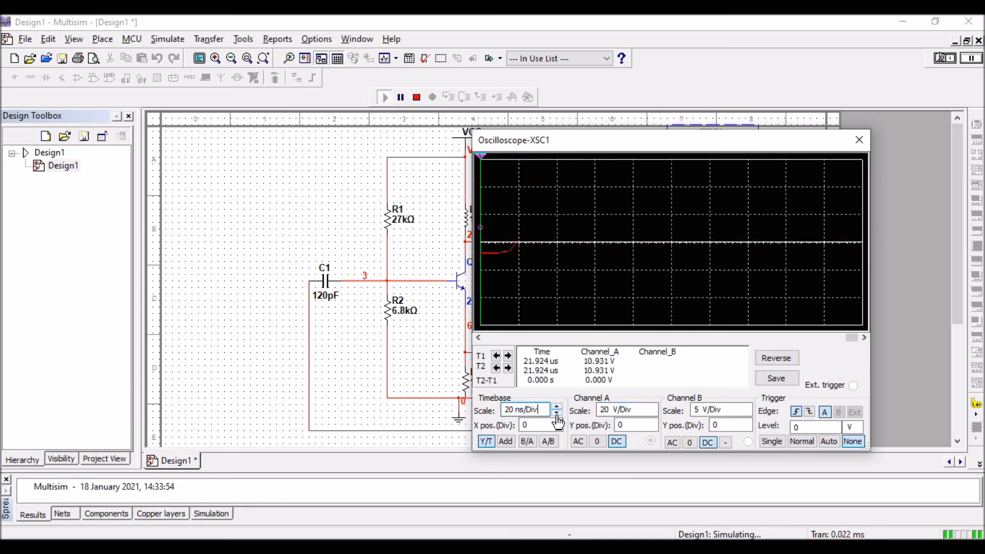
pyautogui.click(557, 414)
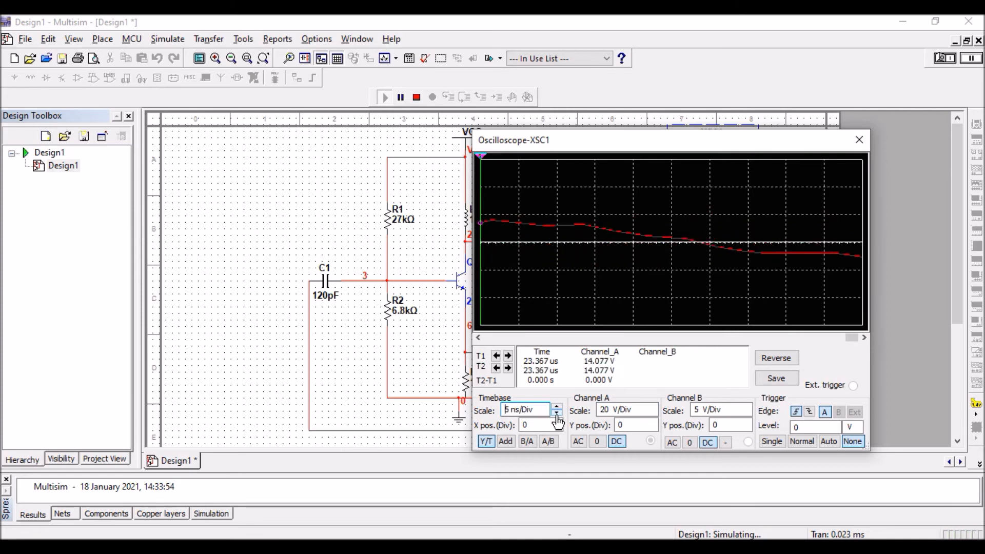
pyautogui.click(557, 407)
pyautogui.click(557, 406)
pyautogui.click(557, 406)
pyautogui.click(557, 406)
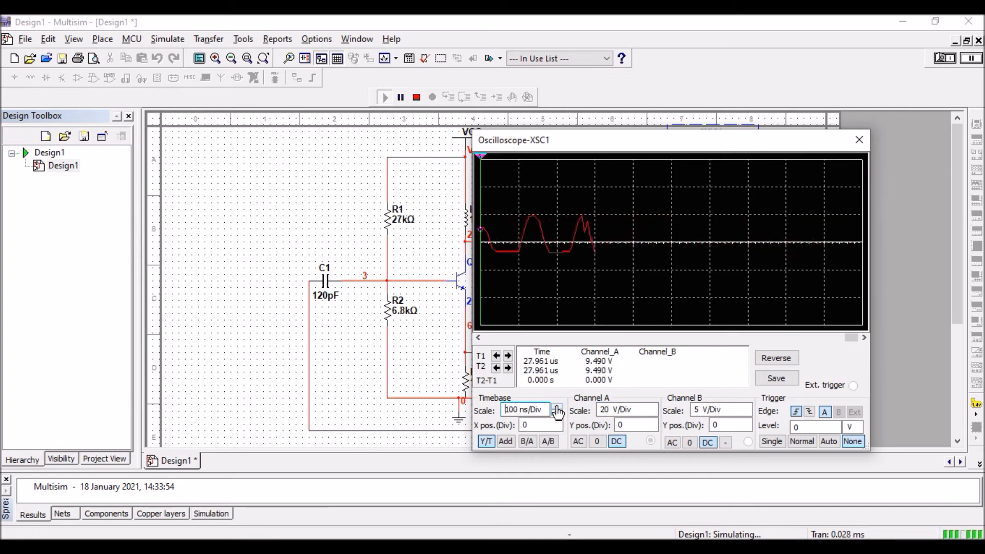
pyautogui.click(860, 140)
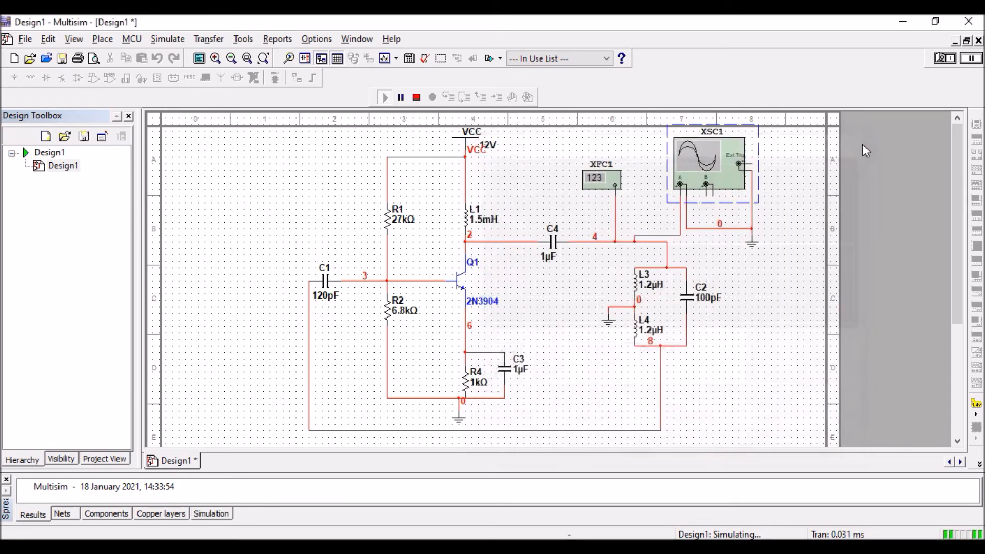
# - Set the capacitance of C2 to 100 nF
pyautogui.doubleClick(706, 303)
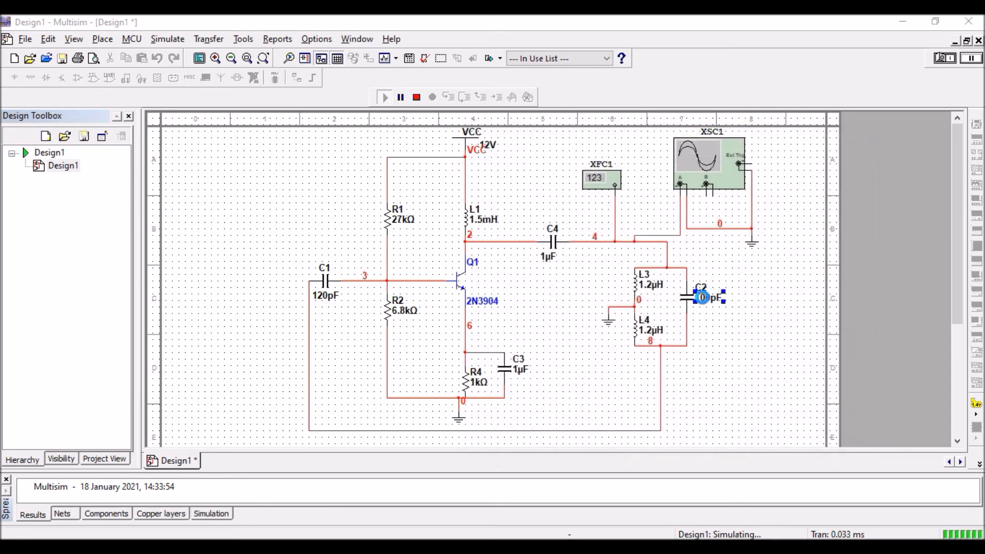
pyautogui.click(462, 165)
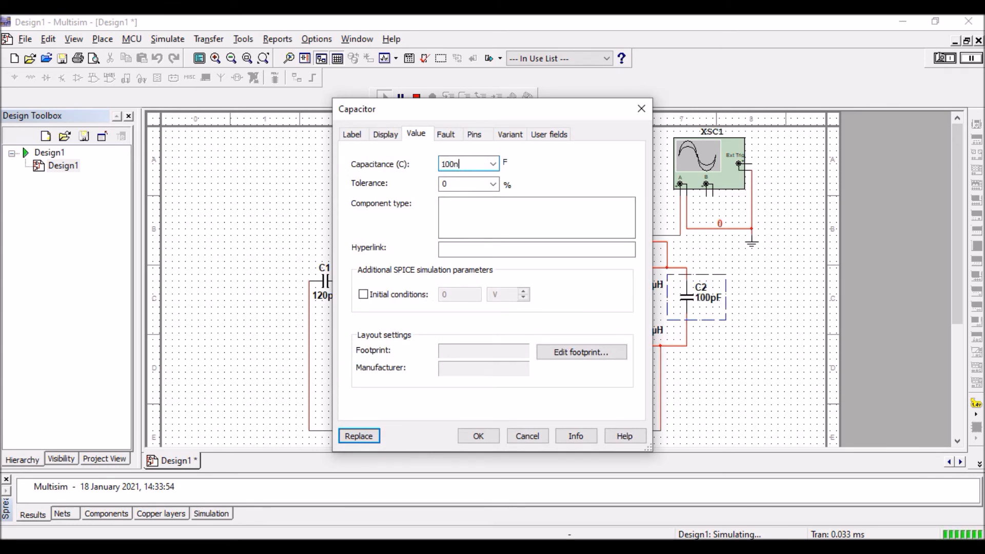
pyautogui.write('n')
pyautogui.click(487, 436)
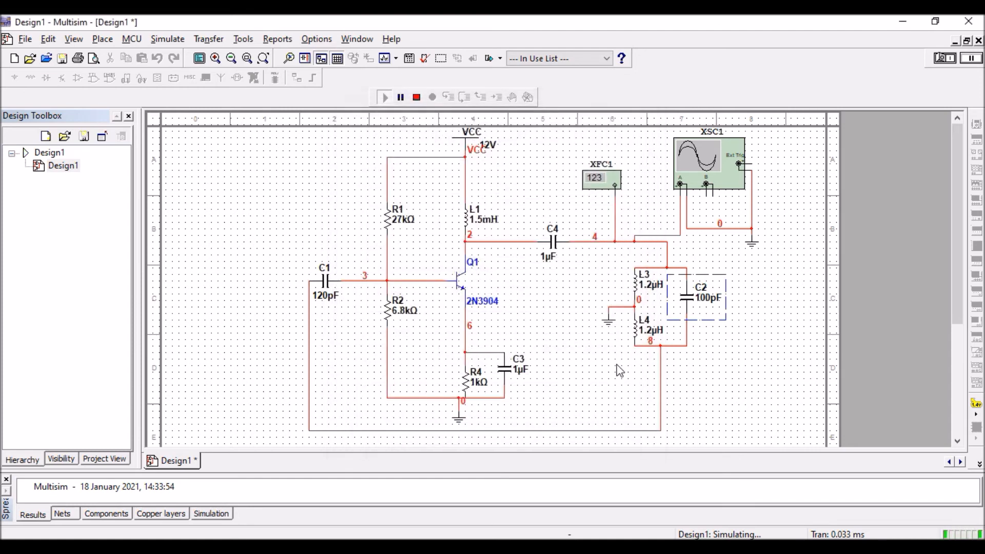
# - Stop the simulation and shift L3 and L4 slightly away from C2, keeping them aligned
pyautogui.click(489, 309)
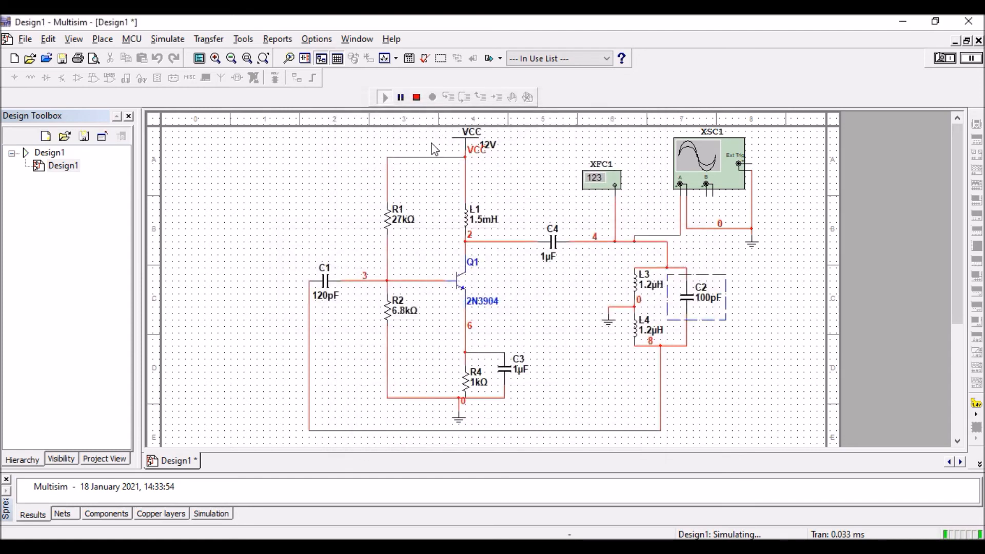
pyautogui.click(417, 97)
pyautogui.moveTo(653, 300); pyautogui.dragTo(654, 291)
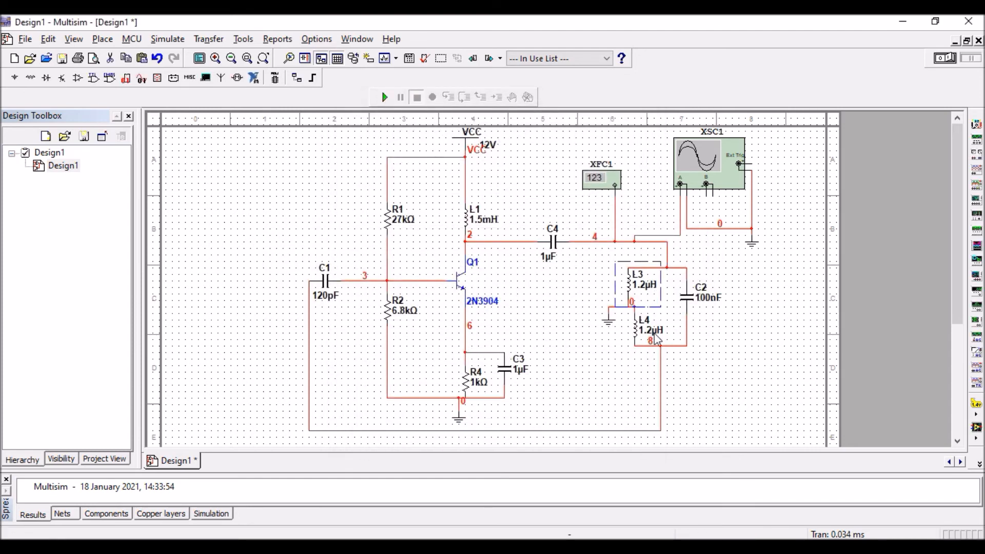
pyautogui.moveTo(638, 333); pyautogui.dragTo(635, 332)
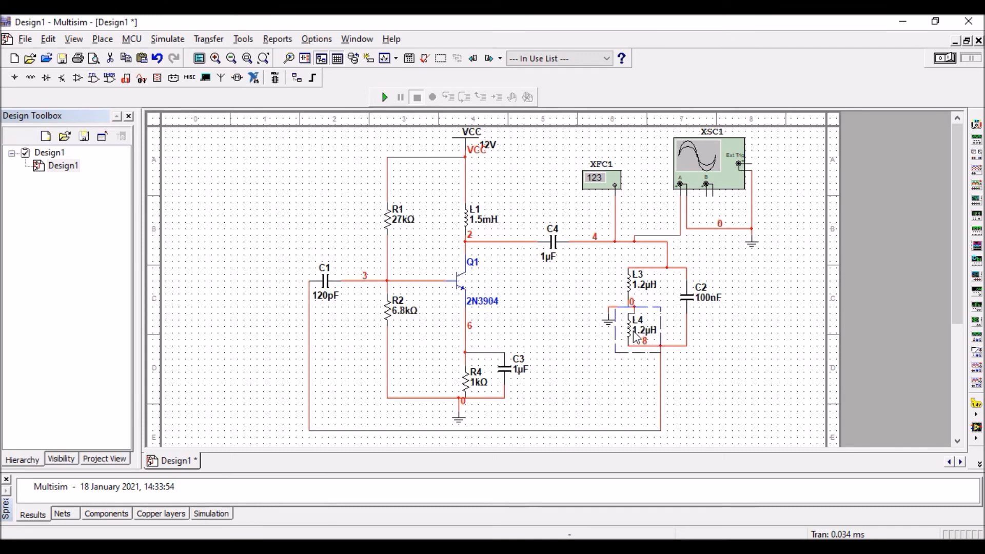
# - Run the simulation again, open the oscilloscope display and set its timebase to 20 µs/Div
pyautogui.click(388, 97)
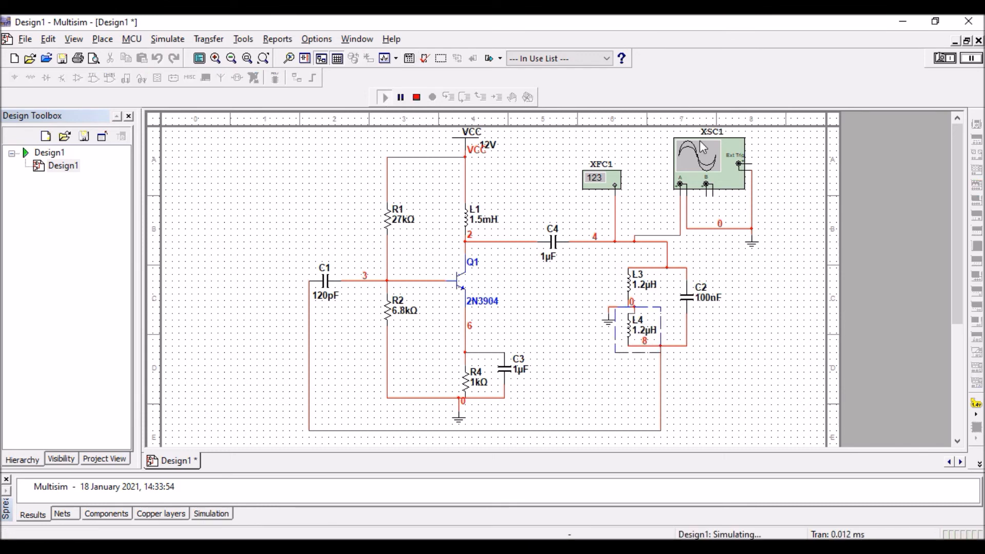
pyautogui.doubleClick(711, 152)
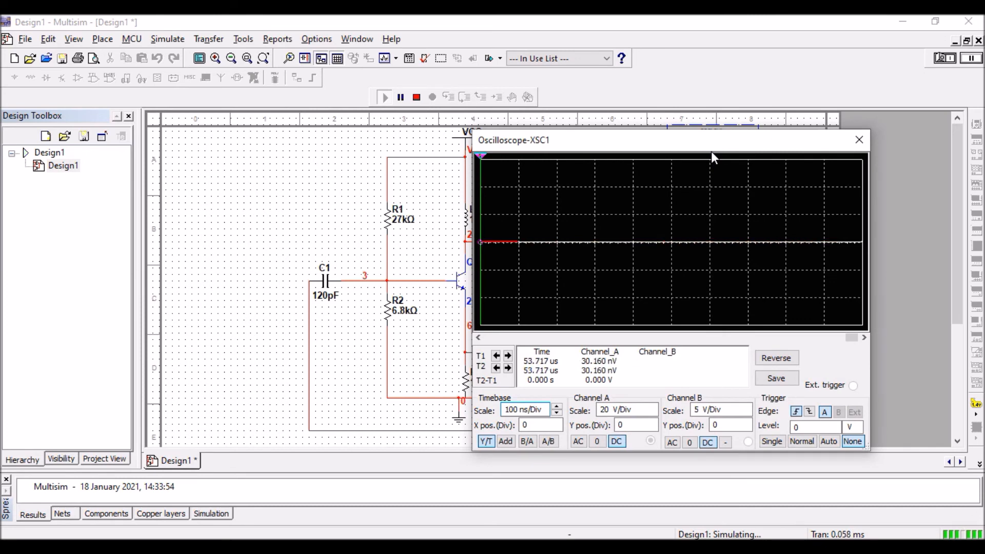
pyautogui.click(557, 407)
pyautogui.click(557, 406)
pyautogui.click(557, 407)
pyautogui.click(556, 406)
pyautogui.click(556, 406)
pyautogui.click(557, 406)
pyautogui.click(557, 406)
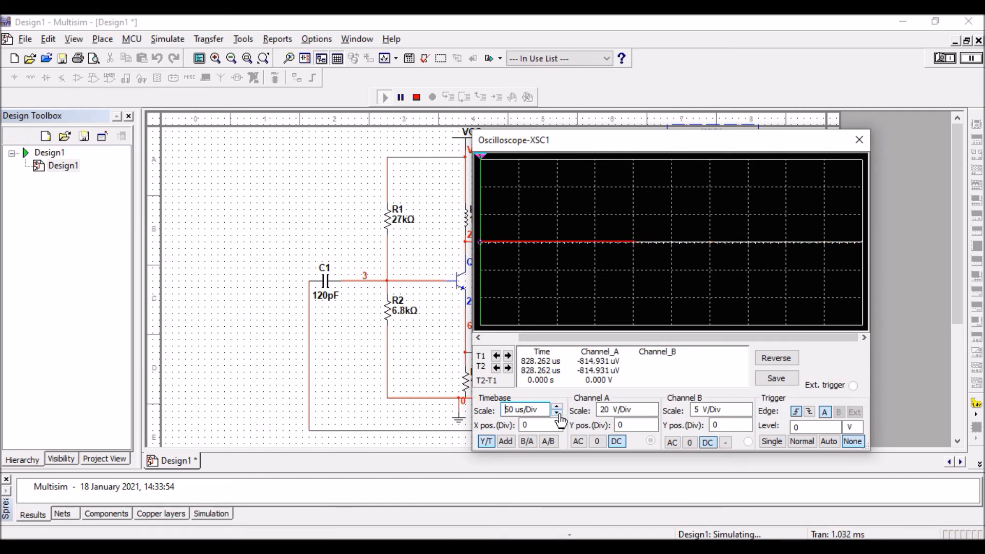
pyautogui.click(557, 414)
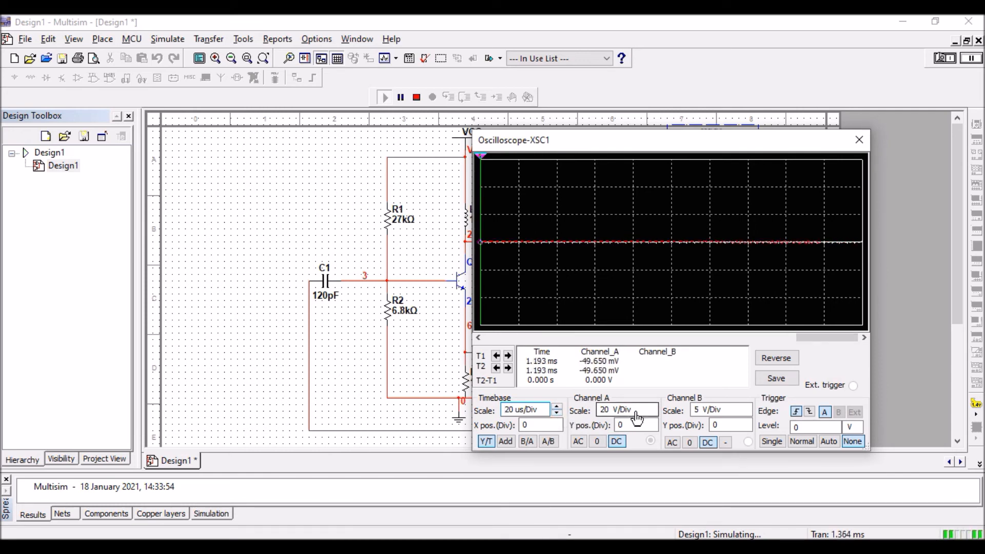
# - Set the oscilloscope's channel A scale to 5 V/Div and its timebase to 5 µs/Div, then stop the simulation
pyautogui.click(654, 413)
pyautogui.click(654, 413)
pyautogui.click(654, 413)
pyautogui.click(655, 413)
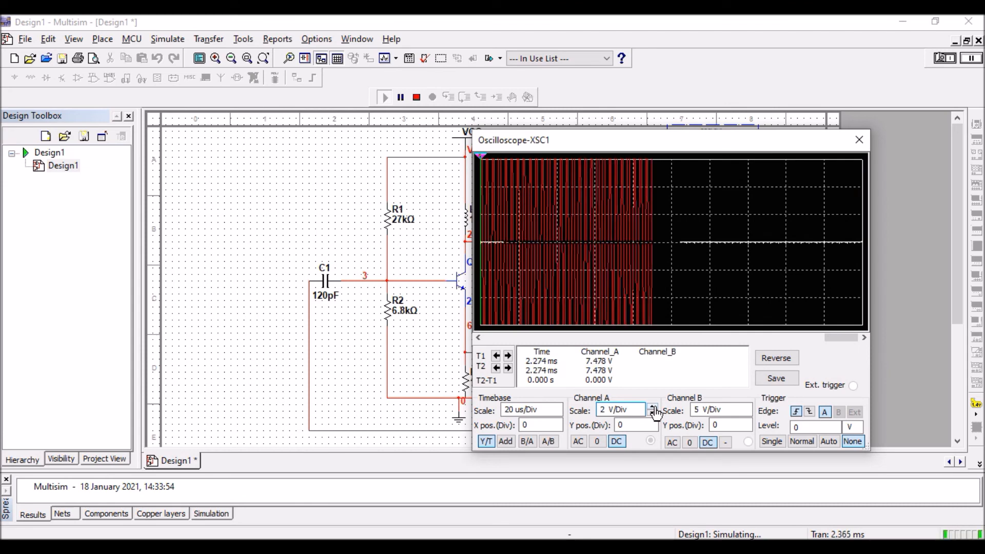
pyautogui.click(654, 408)
pyautogui.click(557, 414)
pyautogui.click(557, 415)
pyautogui.click(557, 415)
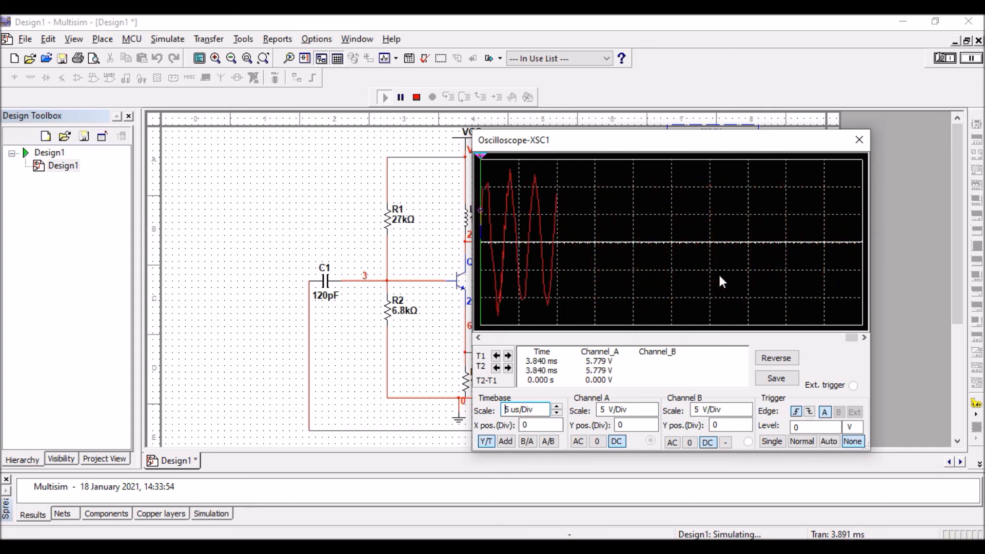
pyautogui.click(943, 57)
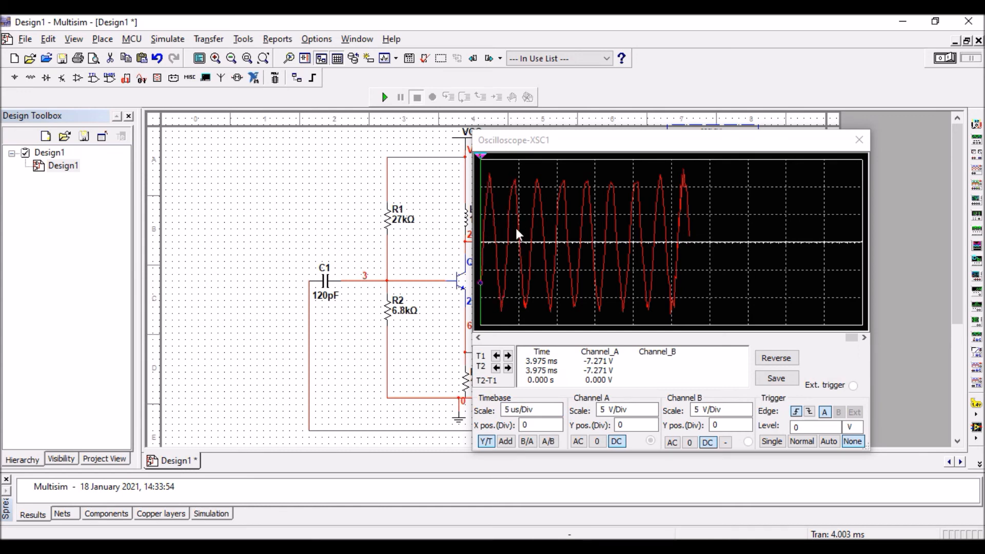
# - Move the oscilloscope display aside, open the frequency counter XFC1 to read the output frequency, and close the oscilloscope display
pyautogui.moveTo(620, 149); pyautogui.dragTo(791, 150)
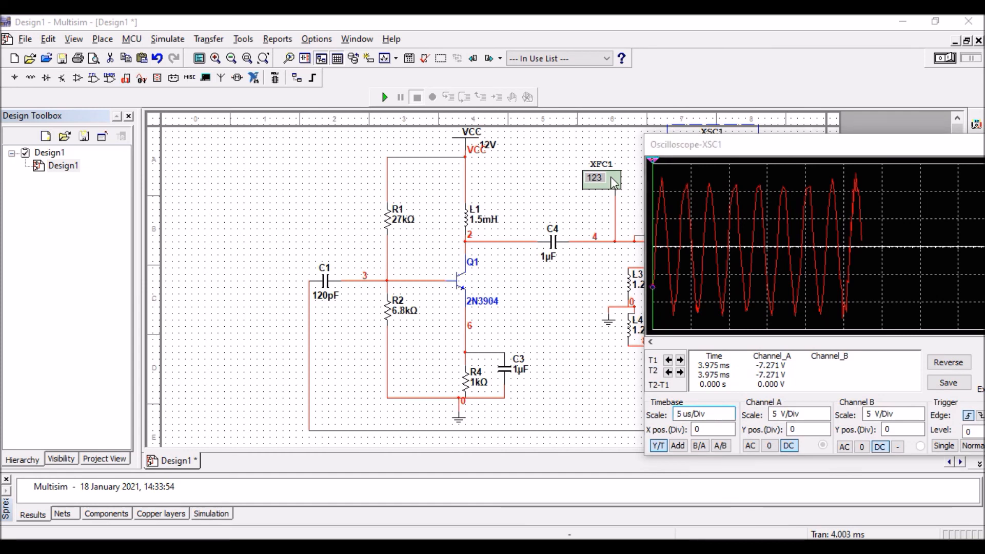
pyautogui.doubleClick(596, 180)
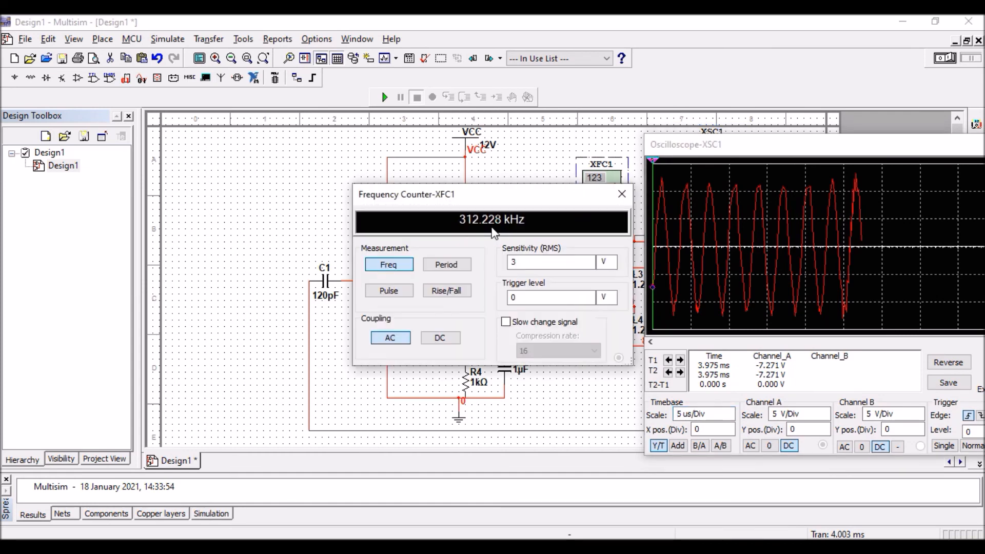
pyautogui.moveTo(524, 208); pyautogui.dragTo(402, 117)
pyautogui.moveTo(692, 150); pyautogui.dragTo(247, 136)
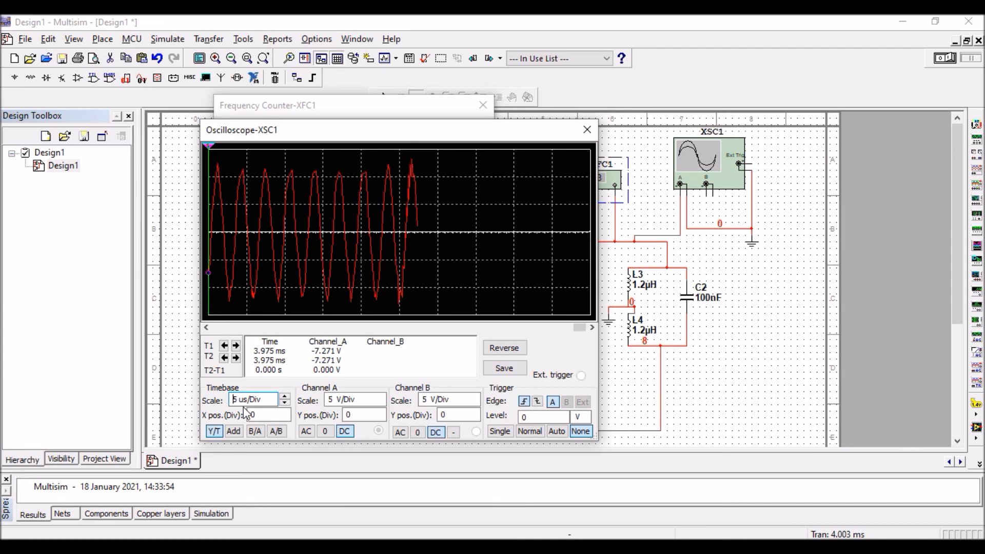
pyautogui.click(587, 129)
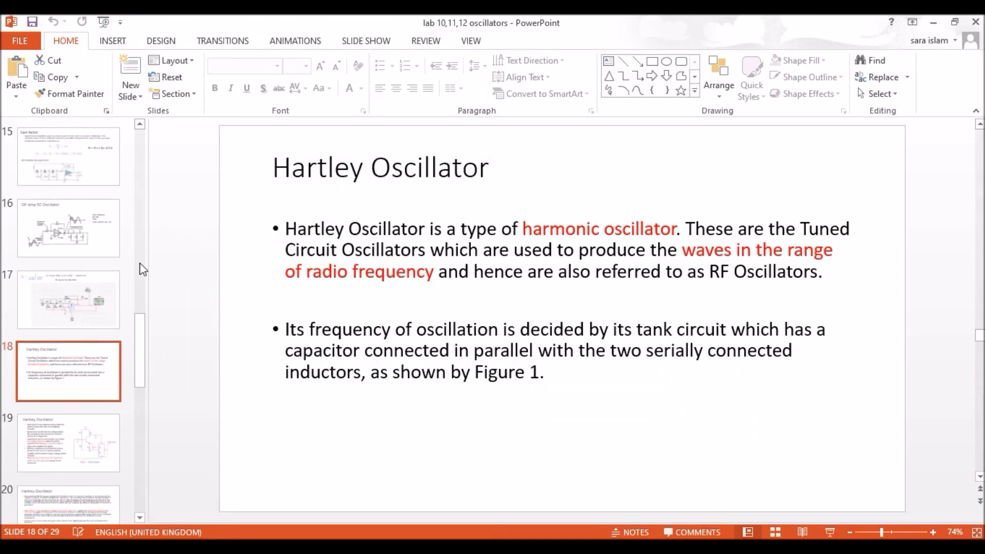
# - Switch to the PowerPoint lab slides and go to the Hartley Oscillator slide with the oscillation frequency formula, slide 21
pyautogui.click(90, 442)
pyautogui.press('Down')
pyautogui.press('Down')
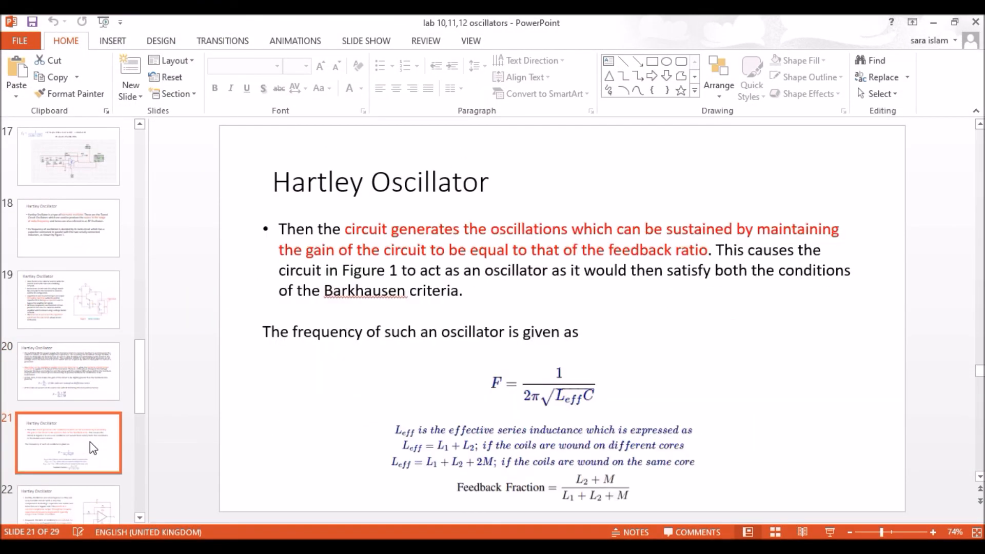
pyautogui.press('Down')
pyautogui.press('Up')
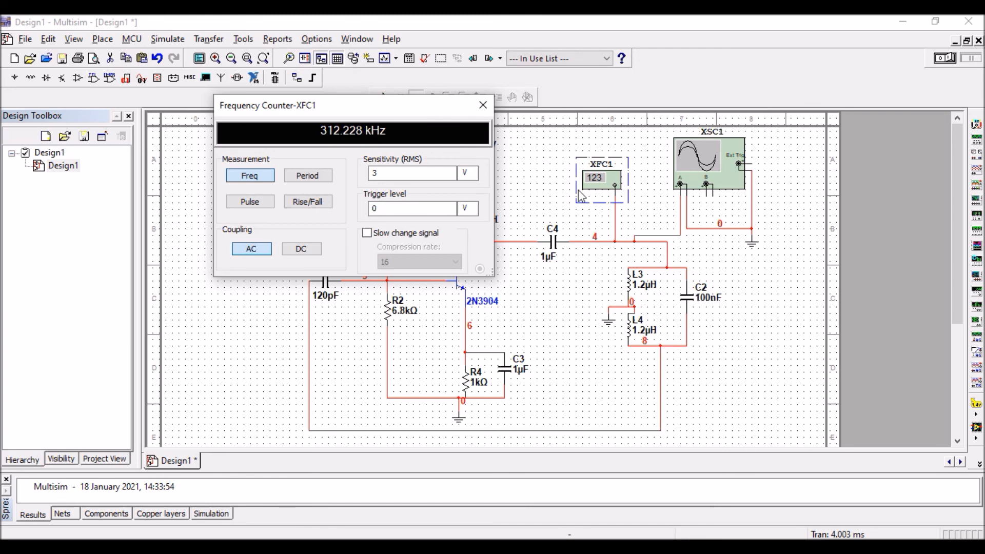
# - Back in Multisim, reopen the frequency counter XFC1 and the oscilloscope XSC1 and place their displays side by side
pyautogui.click(484, 105)
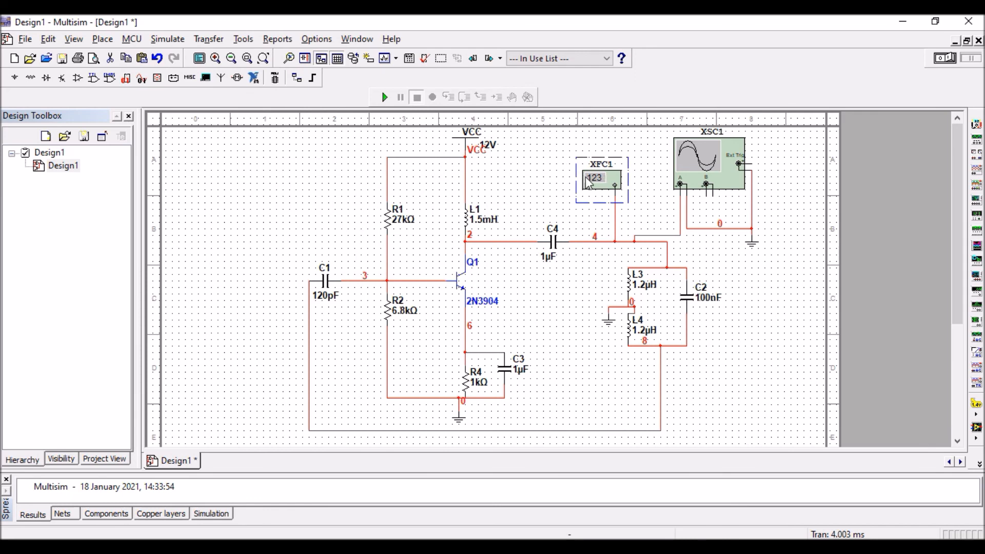
pyautogui.doubleClick(589, 182)
pyautogui.click(706, 163)
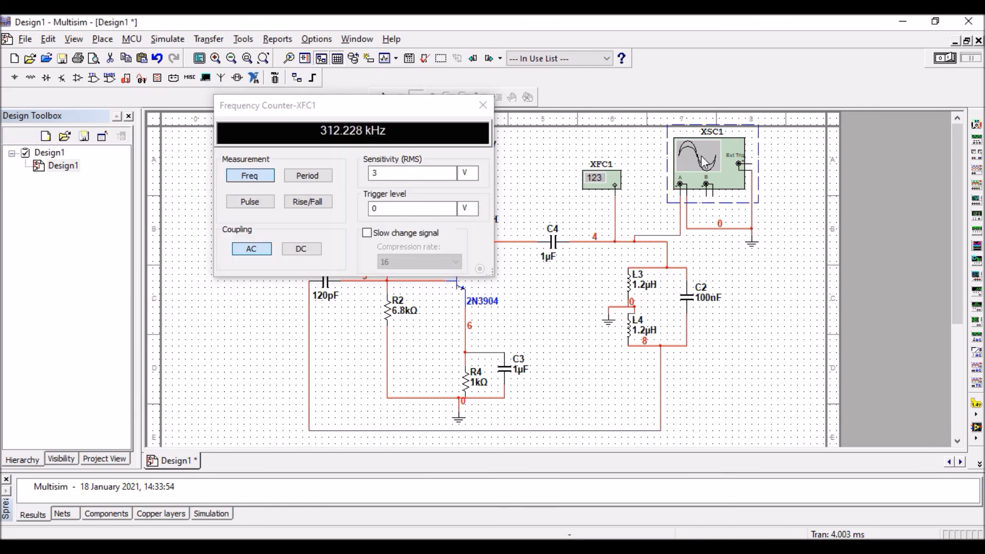
pyautogui.doubleClick(706, 163)
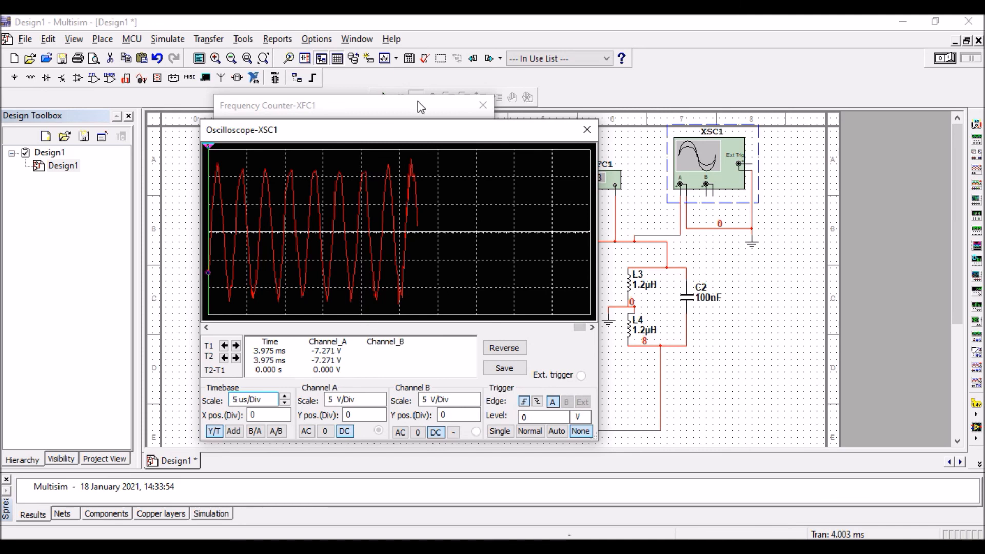
pyautogui.moveTo(422, 128); pyautogui.dragTo(721, 120)
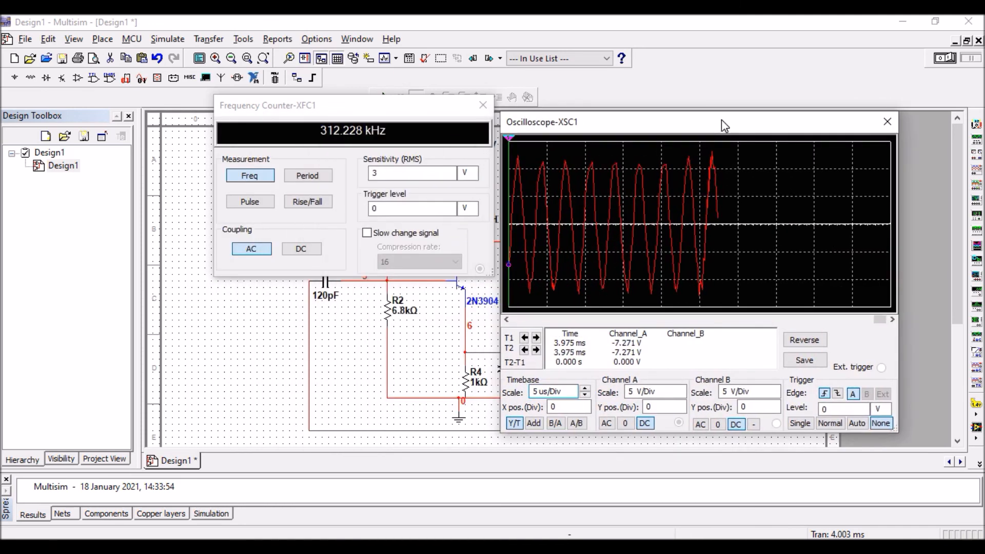
# - Scroll the oscilloscope trace back to an earlier stretch so that the waveform fills the display
pyautogui.click(691, 320)
pyautogui.click(691, 320)
pyautogui.click(691, 319)
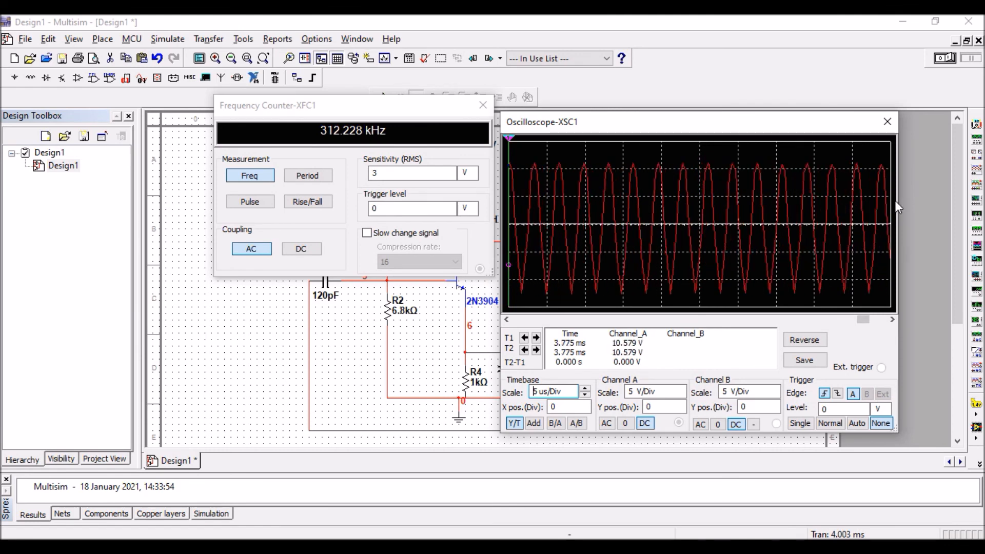